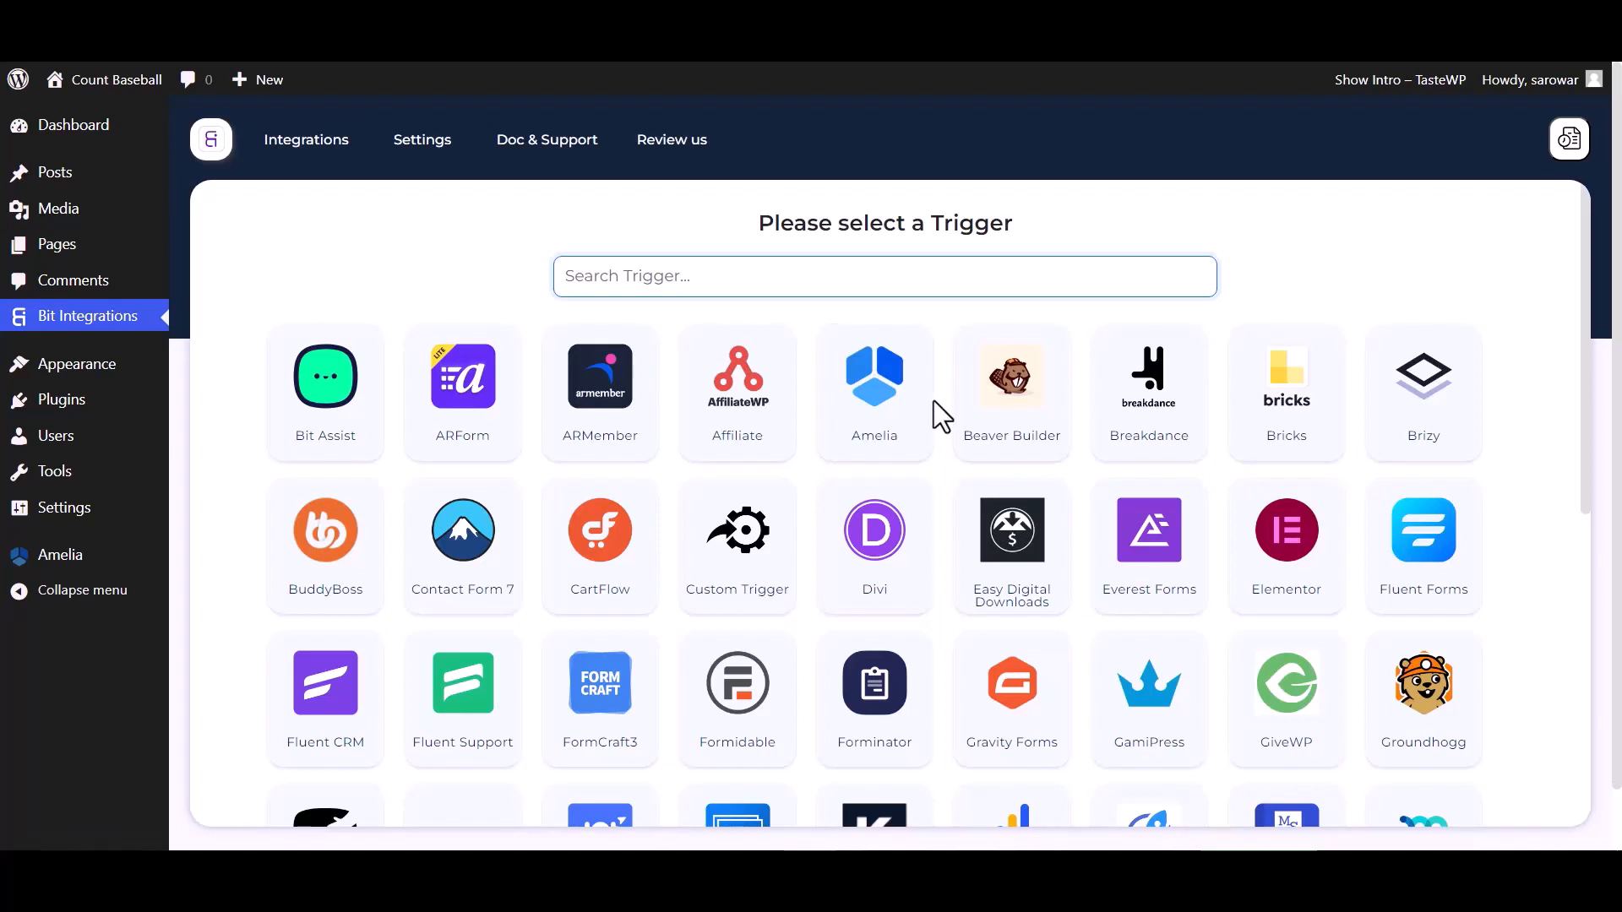
- Choose Amelia as the trigger, copy its webhook URL, and start fetching the webhook response
left_click(916, 427)
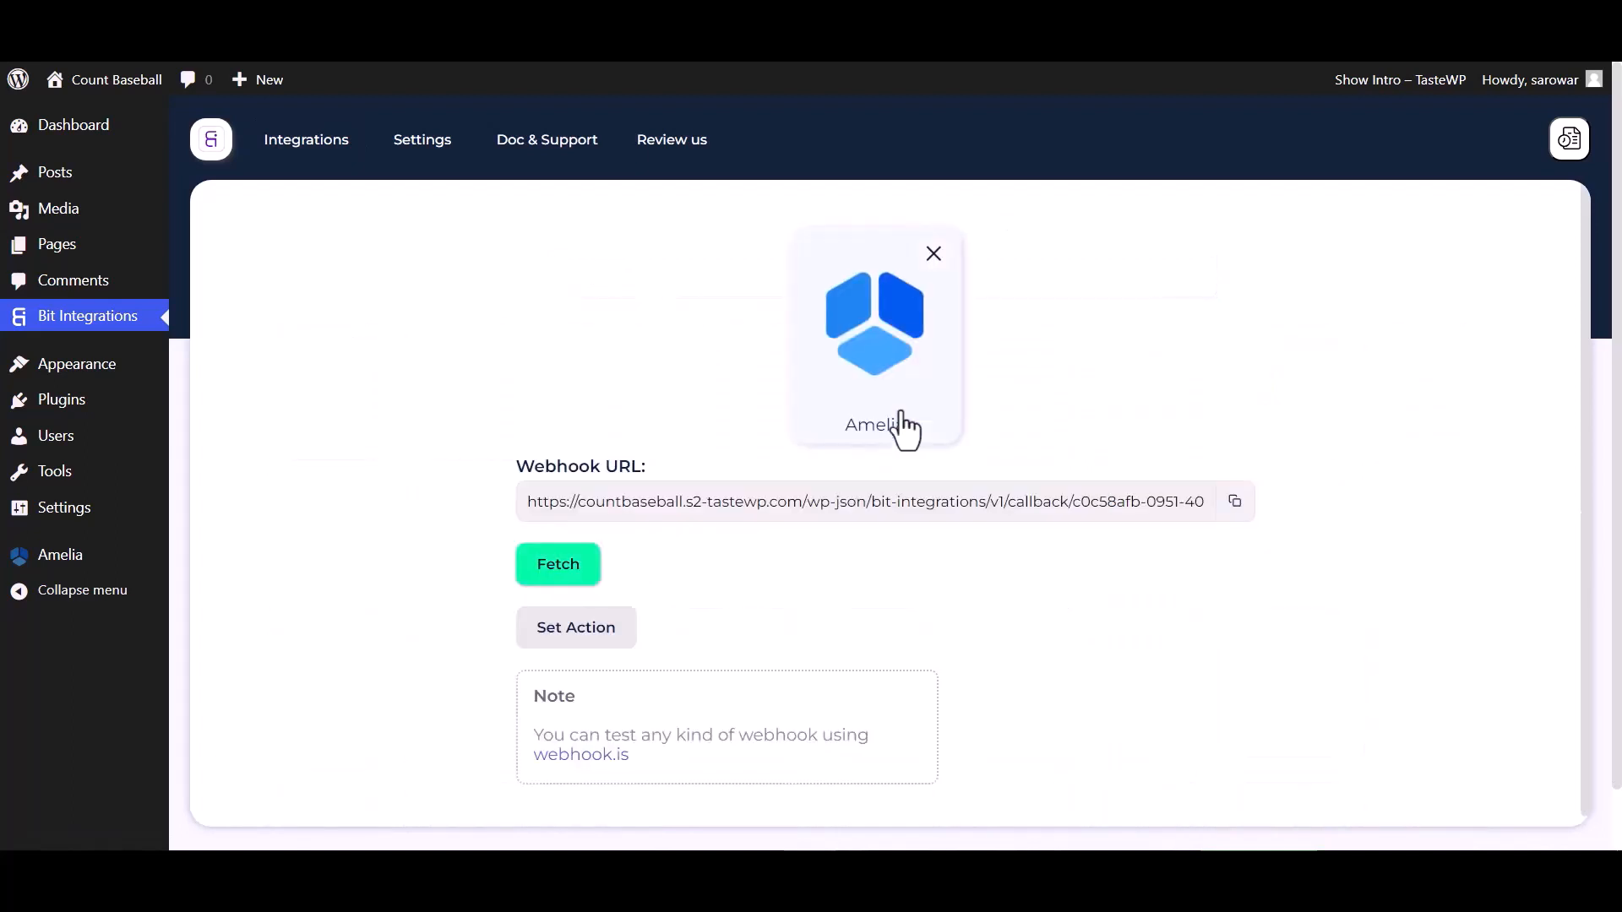
left_click(1235, 504)
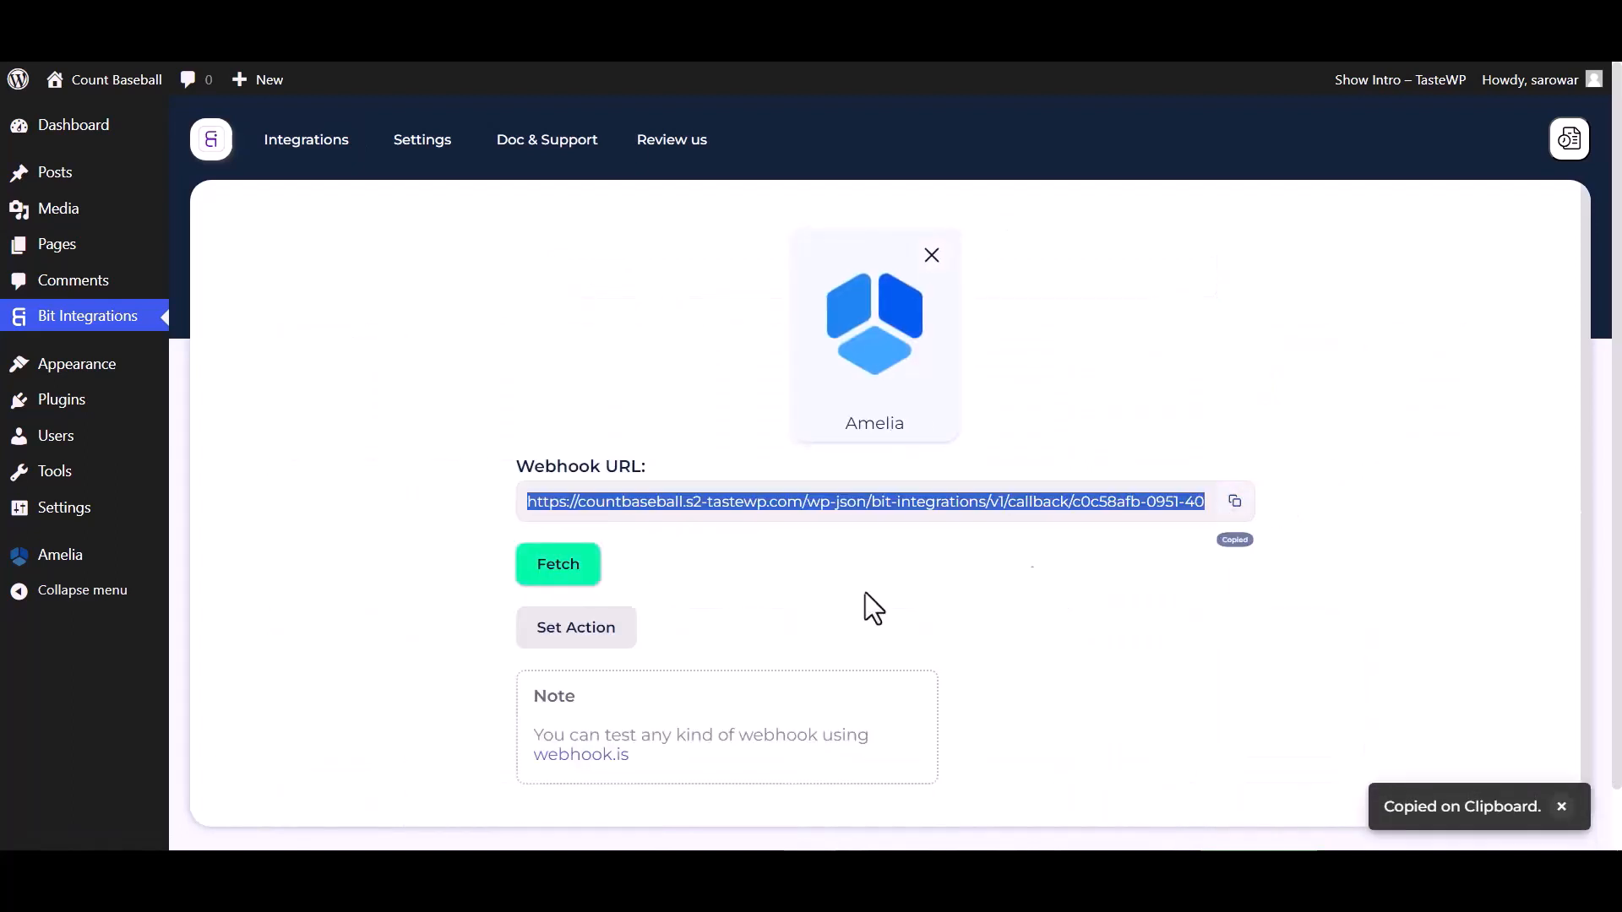
left_click(568, 570)
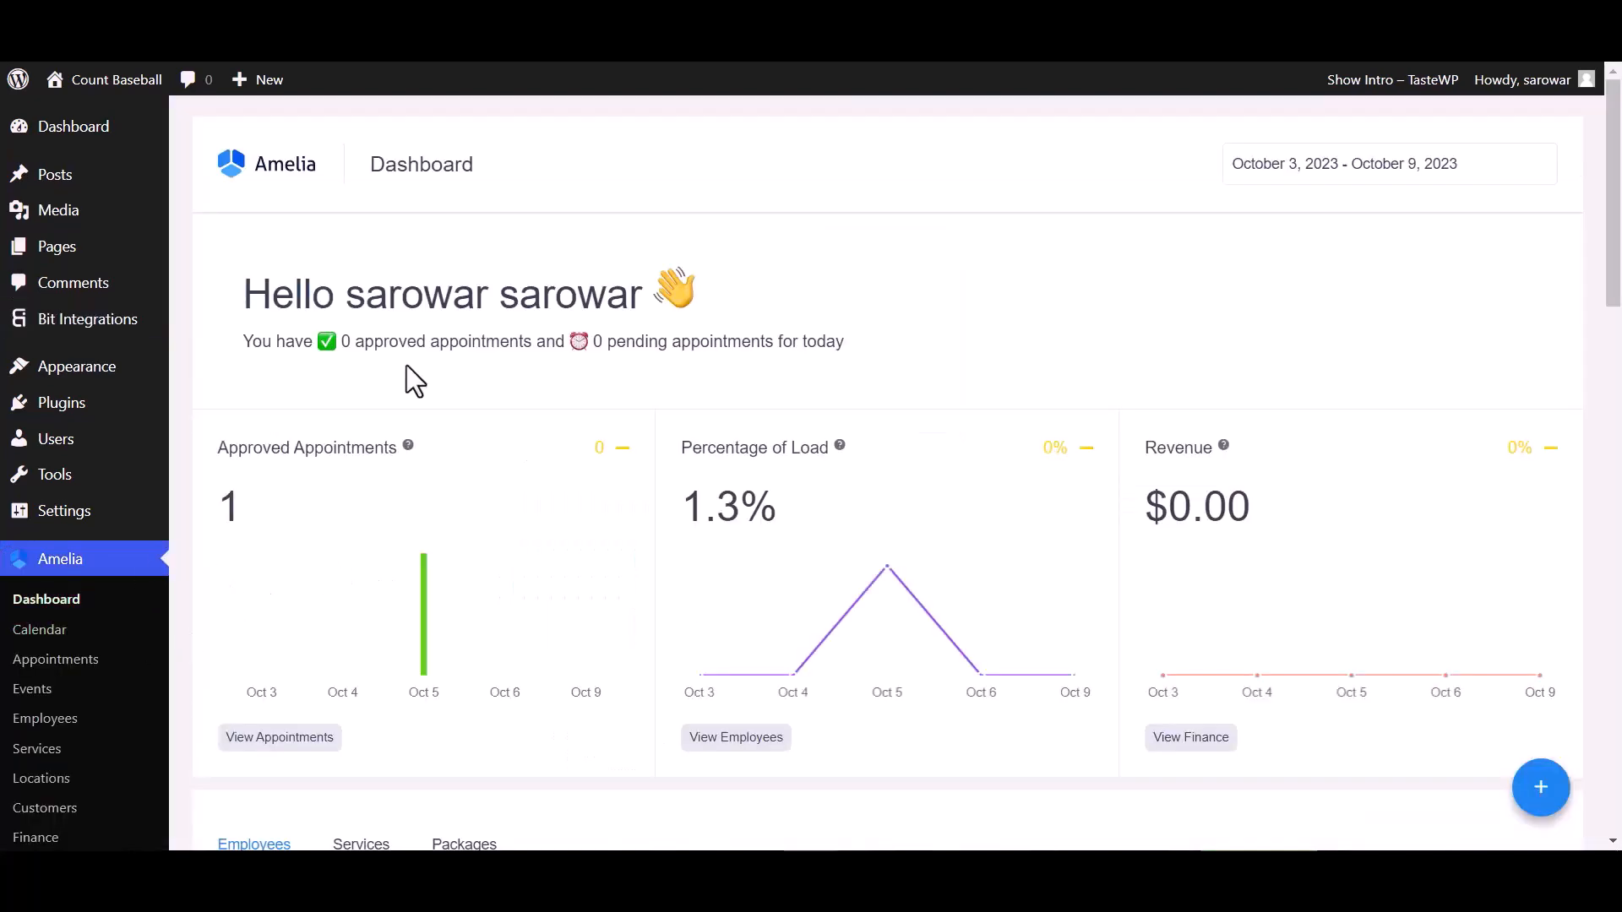
- In Amelia's integrations settings, add a new web hook entry under Web Hooks
scroll(58, 798, "down", 5)
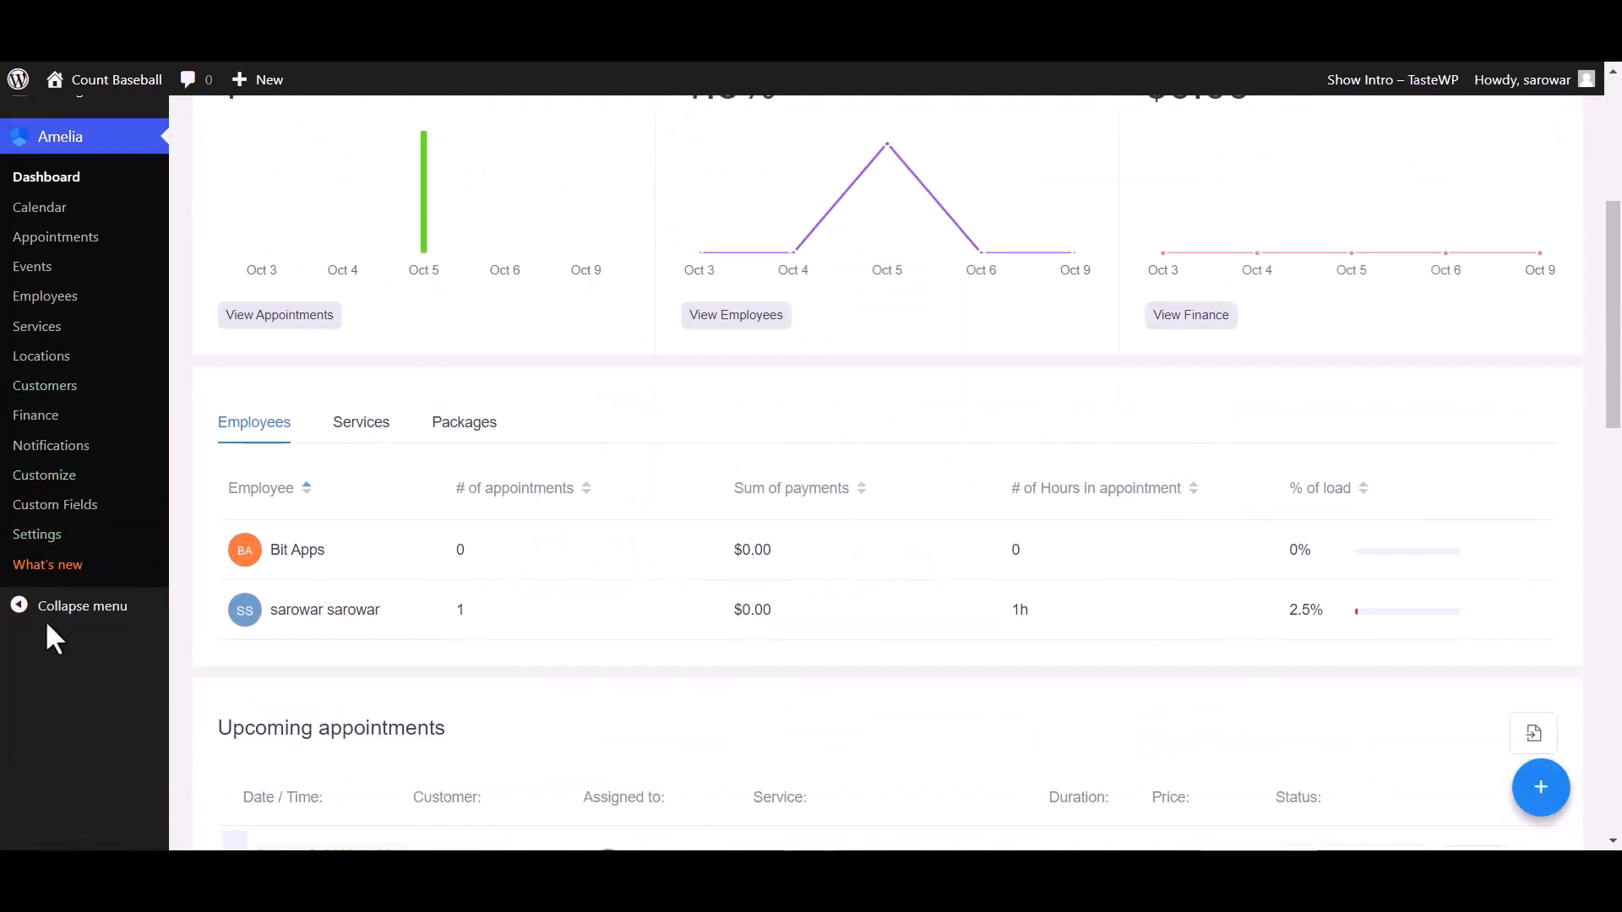
left_click(48, 538)
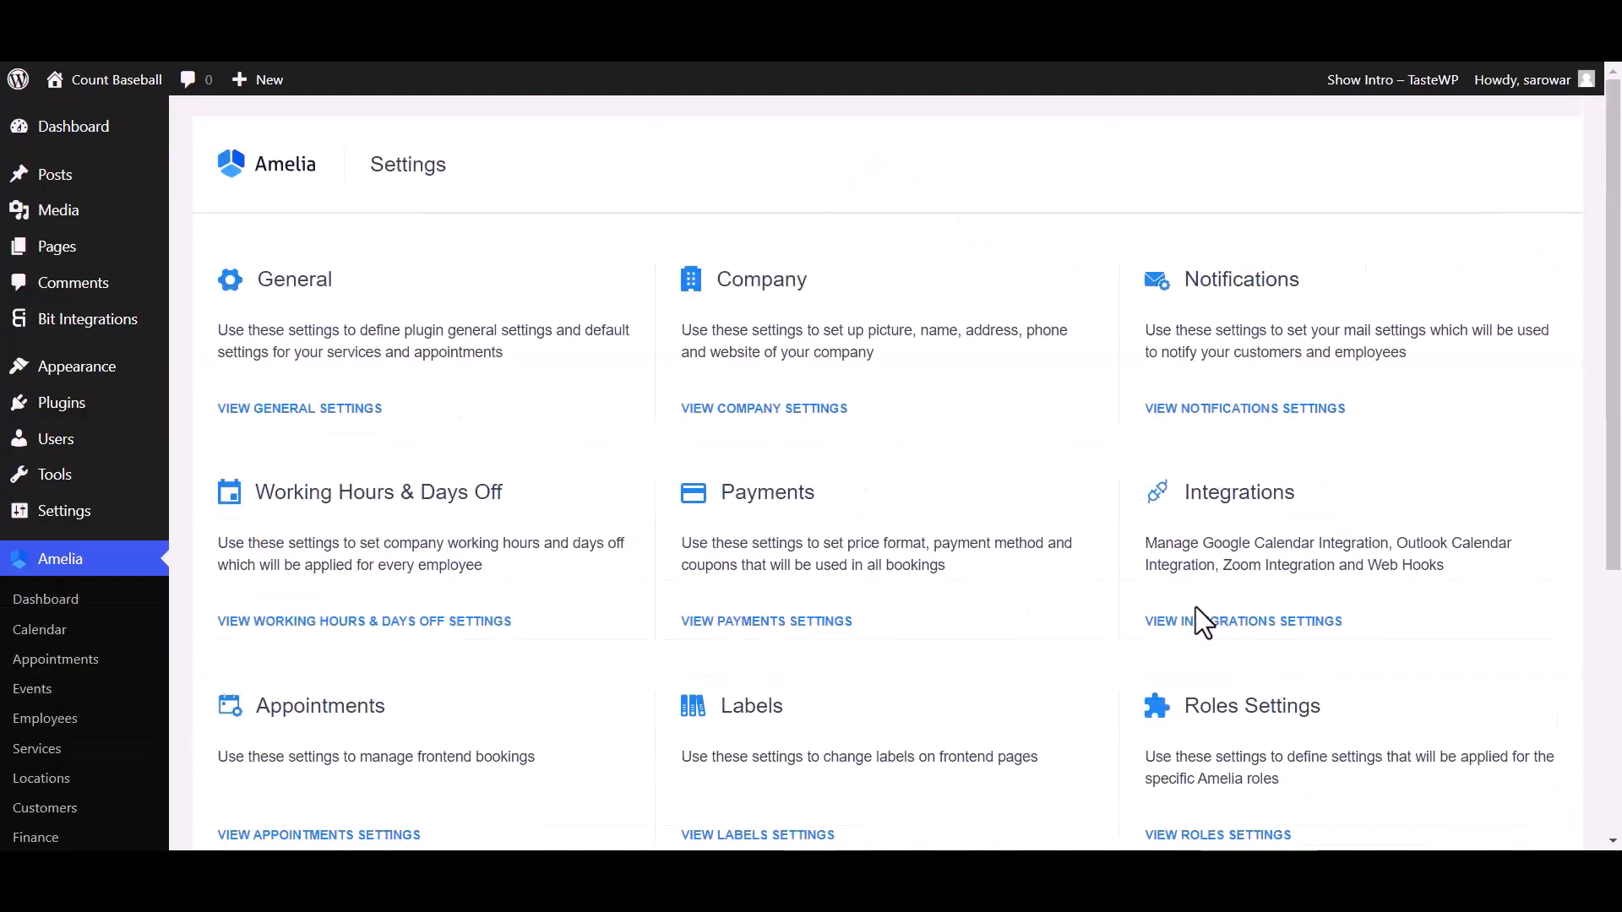
left_click(1217, 517)
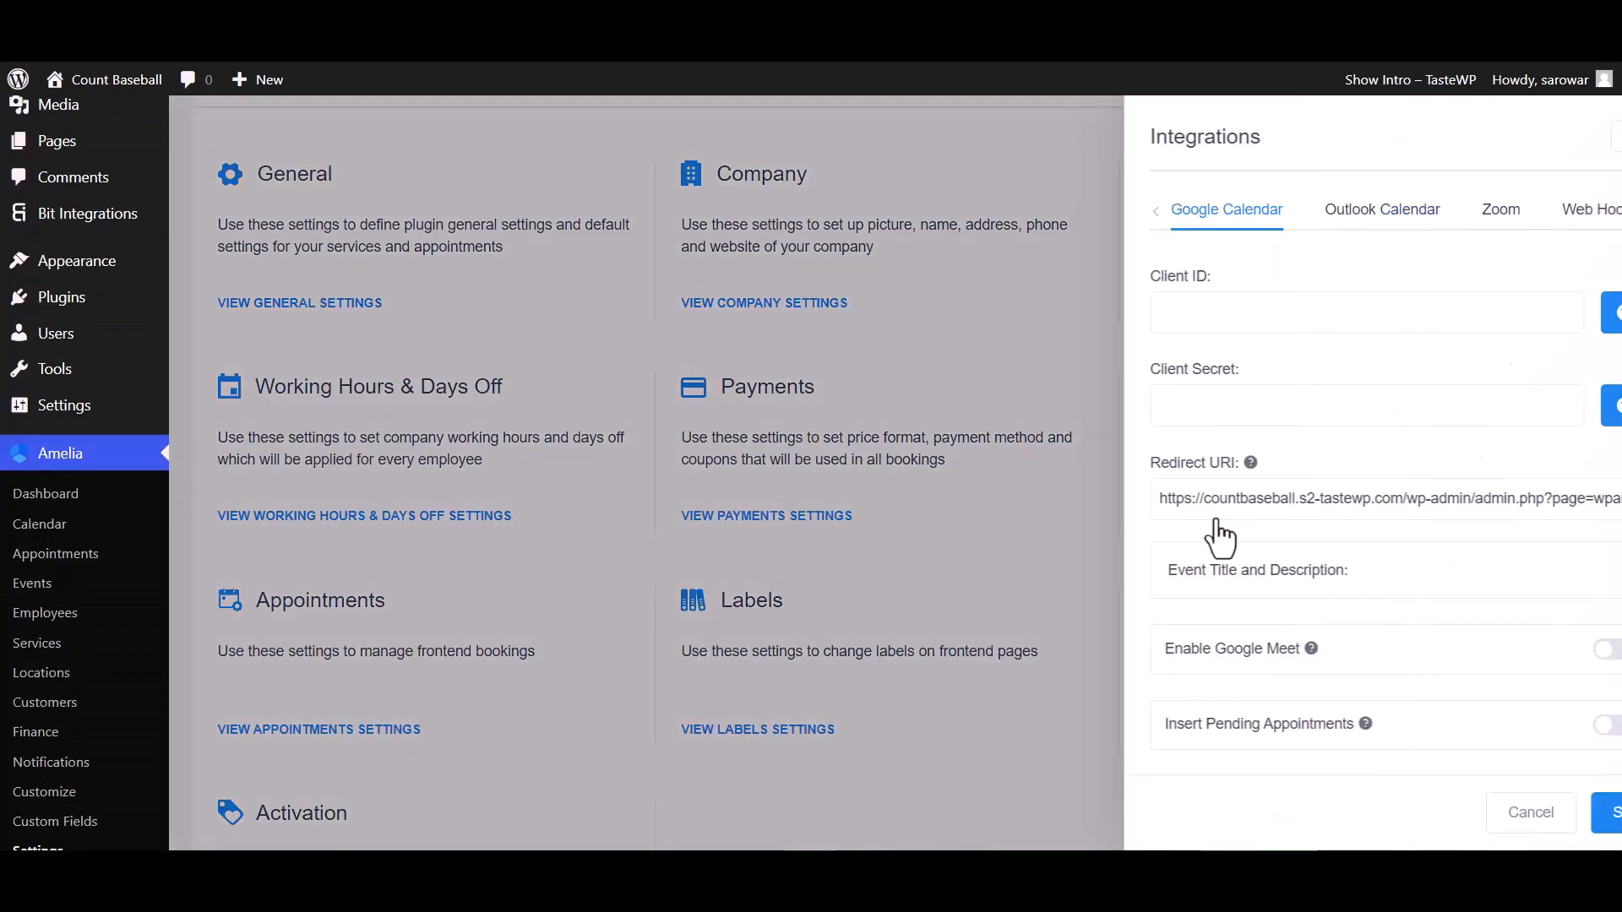
left_click(1524, 210)
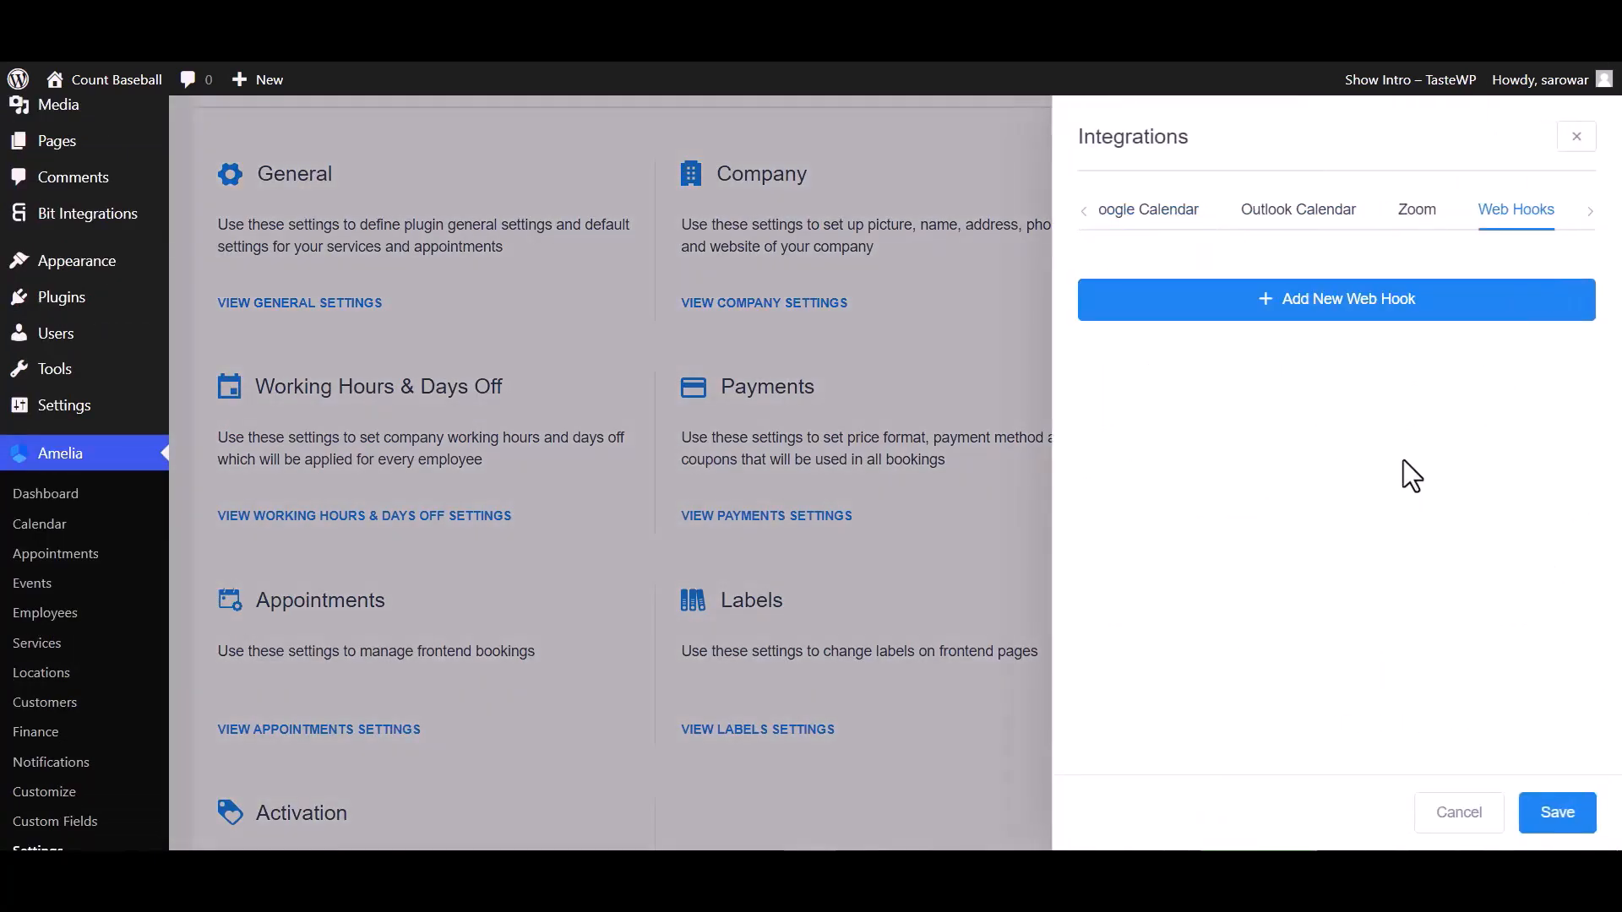
left_click(1375, 335)
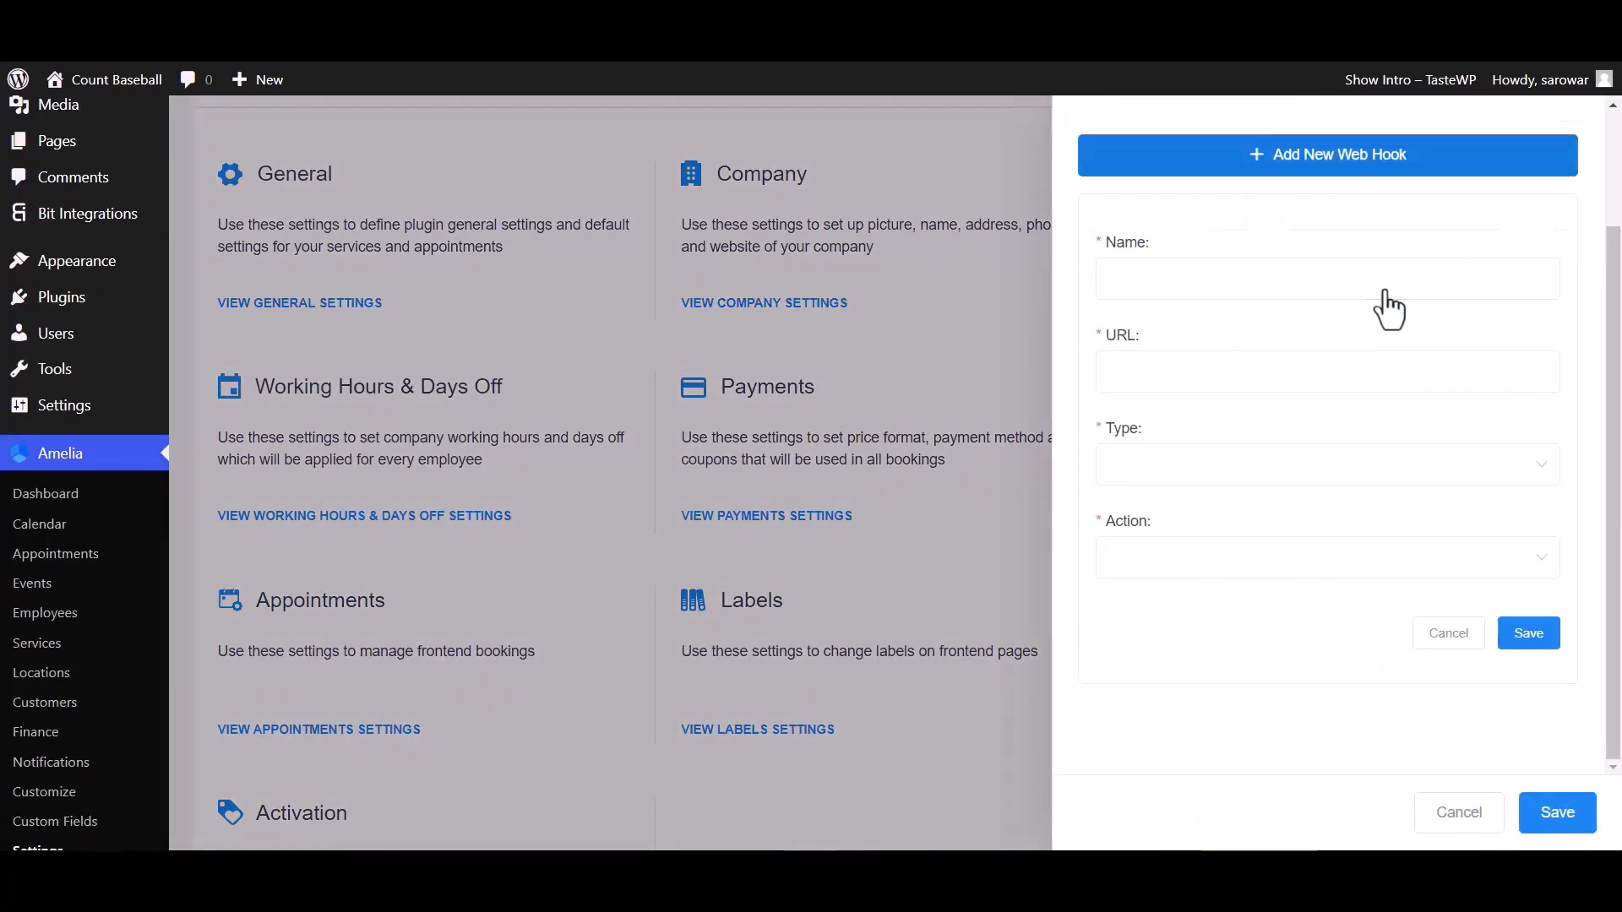
- Name the web hook Bit Integrations and paste the copied webhook URL as its URL
left_click(1173, 289)
type("Bit Integrations")
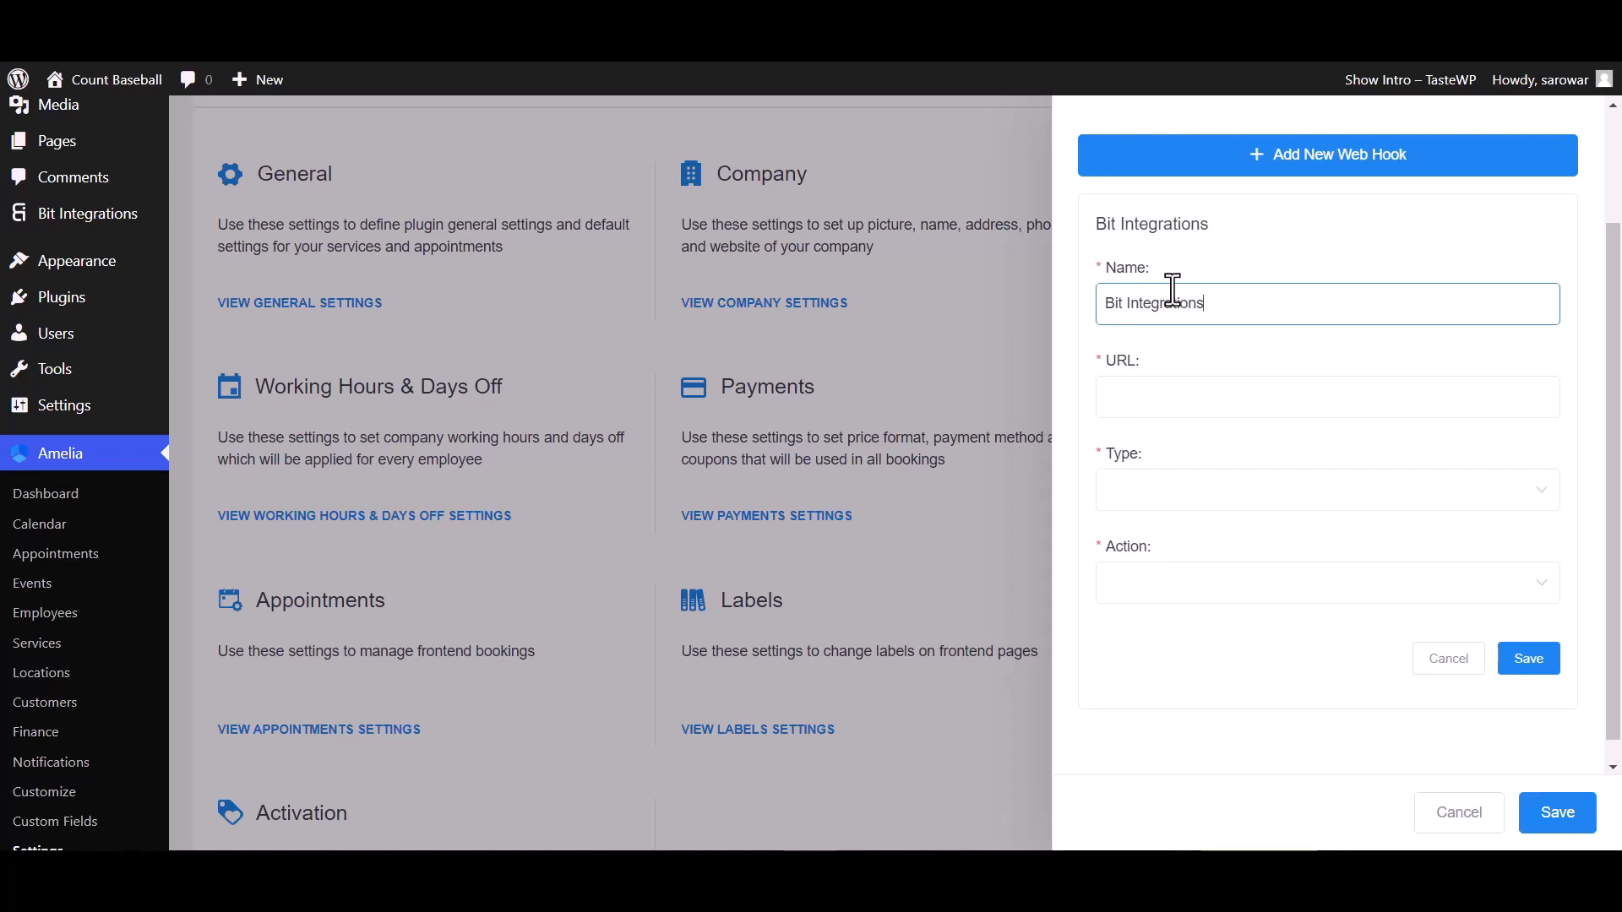
left_click(1162, 398)
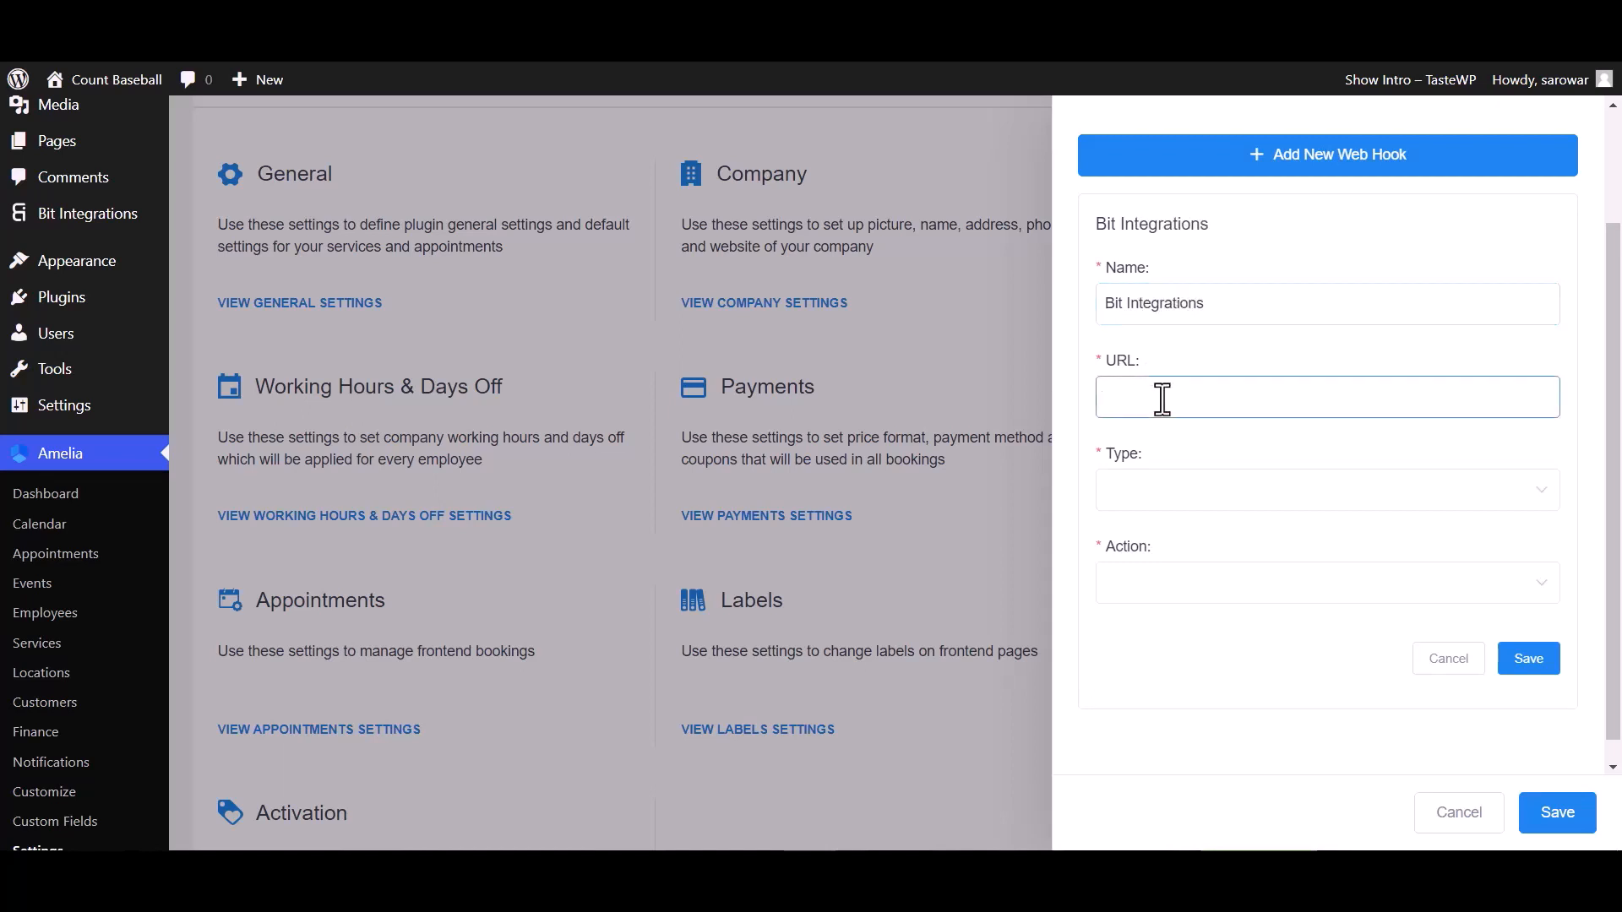
key("ctrl+v")
- Set the web hook's type to Appointment and action to Booking Status Changed, and save the web hook and integrations settings
left_click(1167, 506)
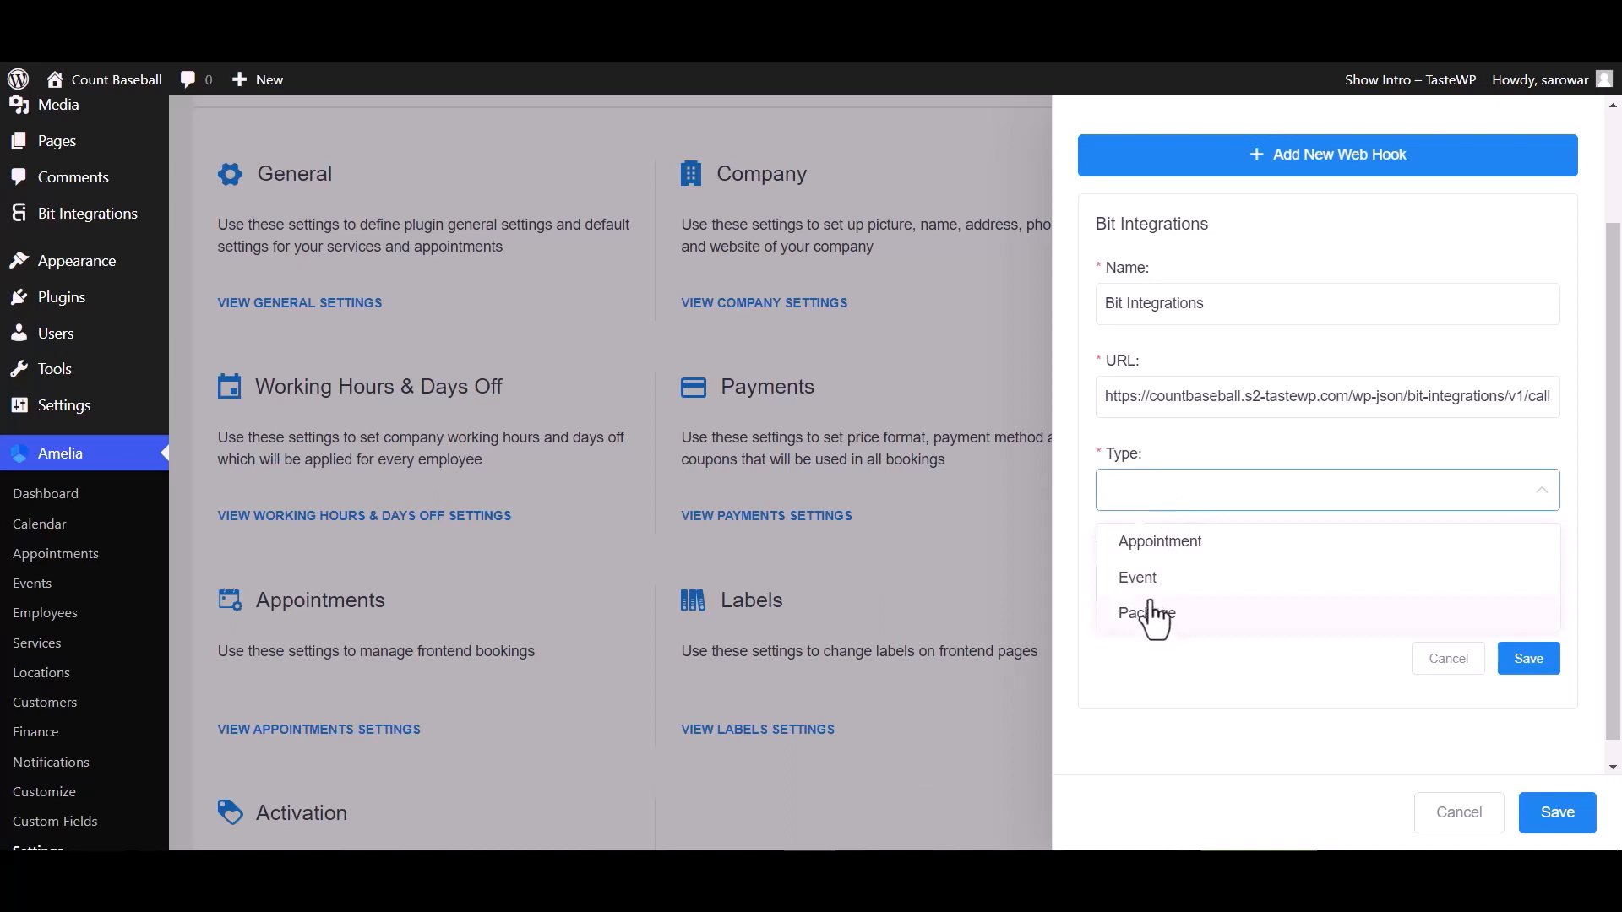
left_click(1162, 545)
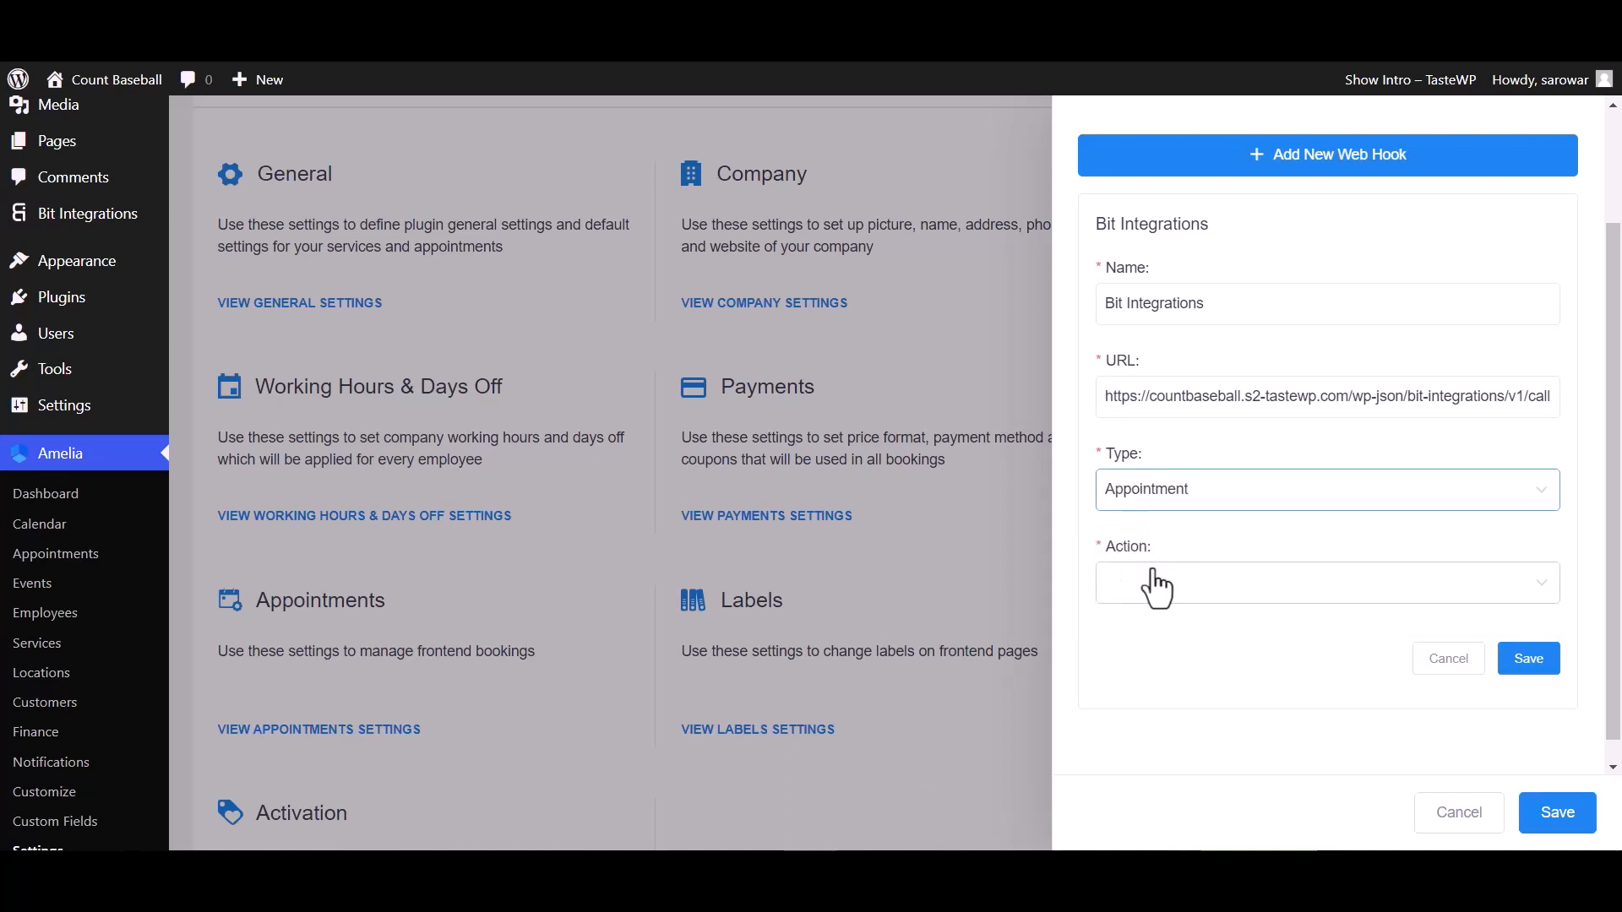
left_click(1155, 587)
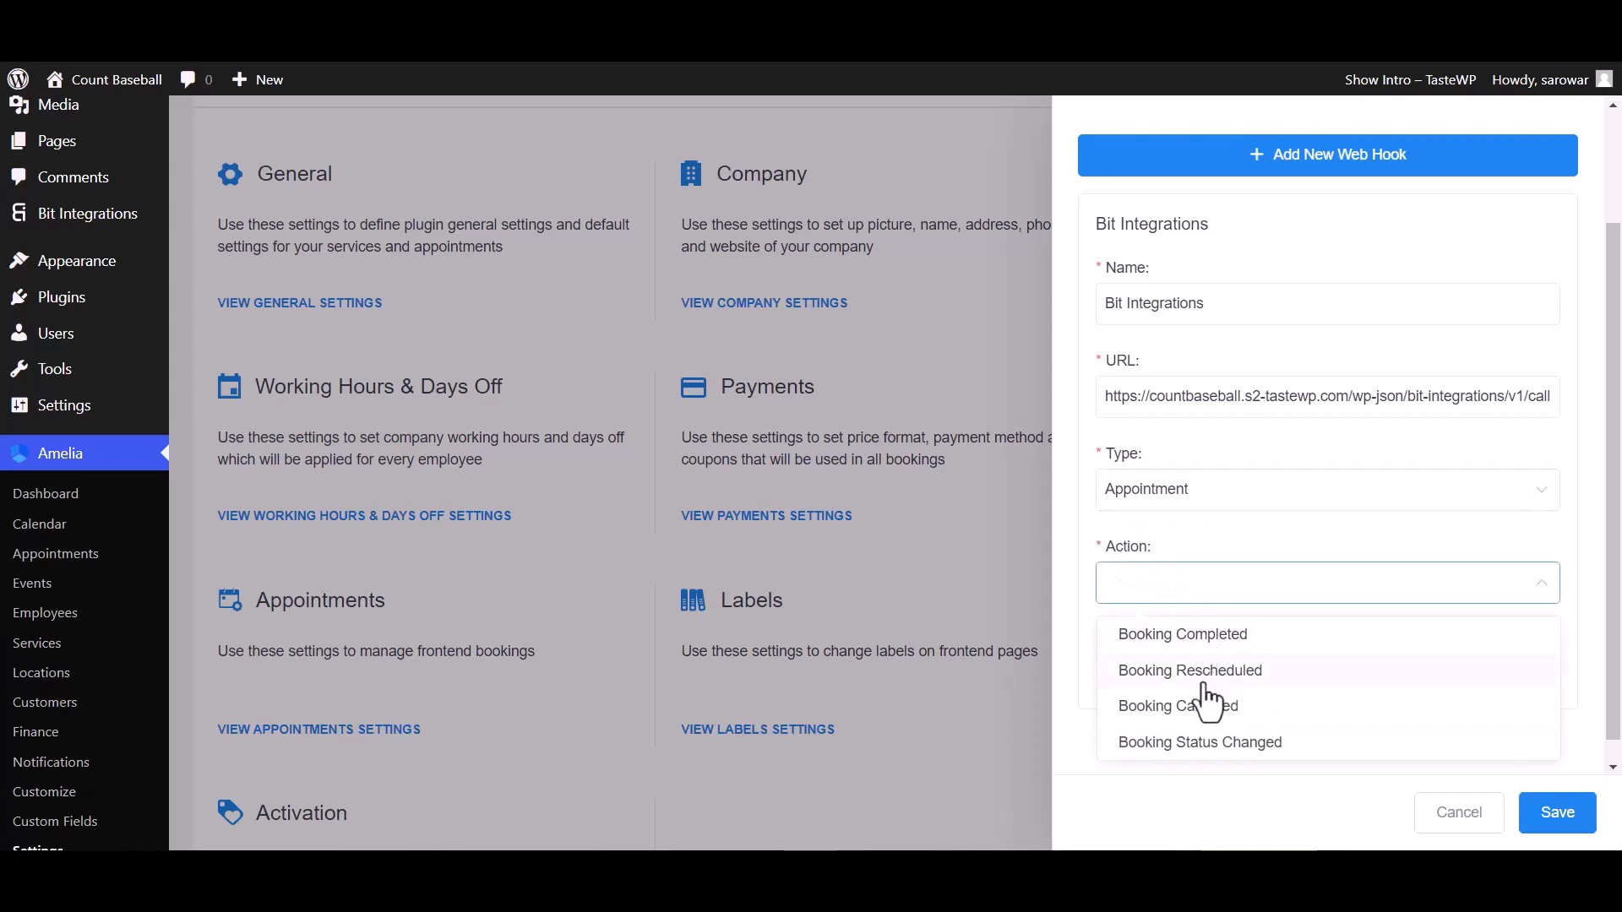
left_click(1187, 747)
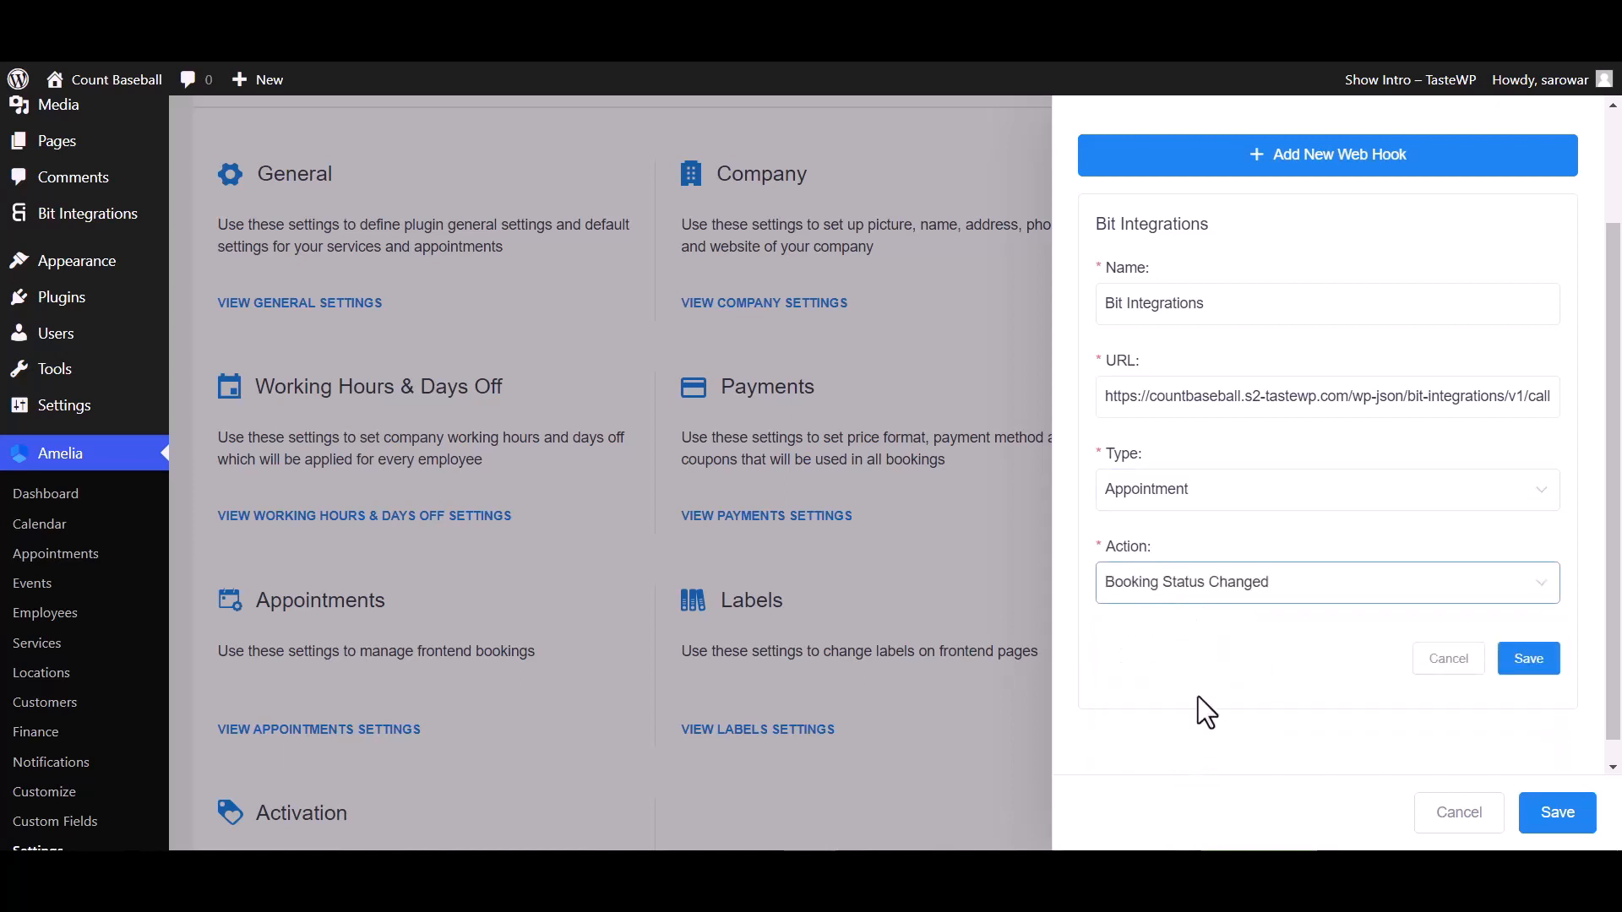
left_click(1529, 659)
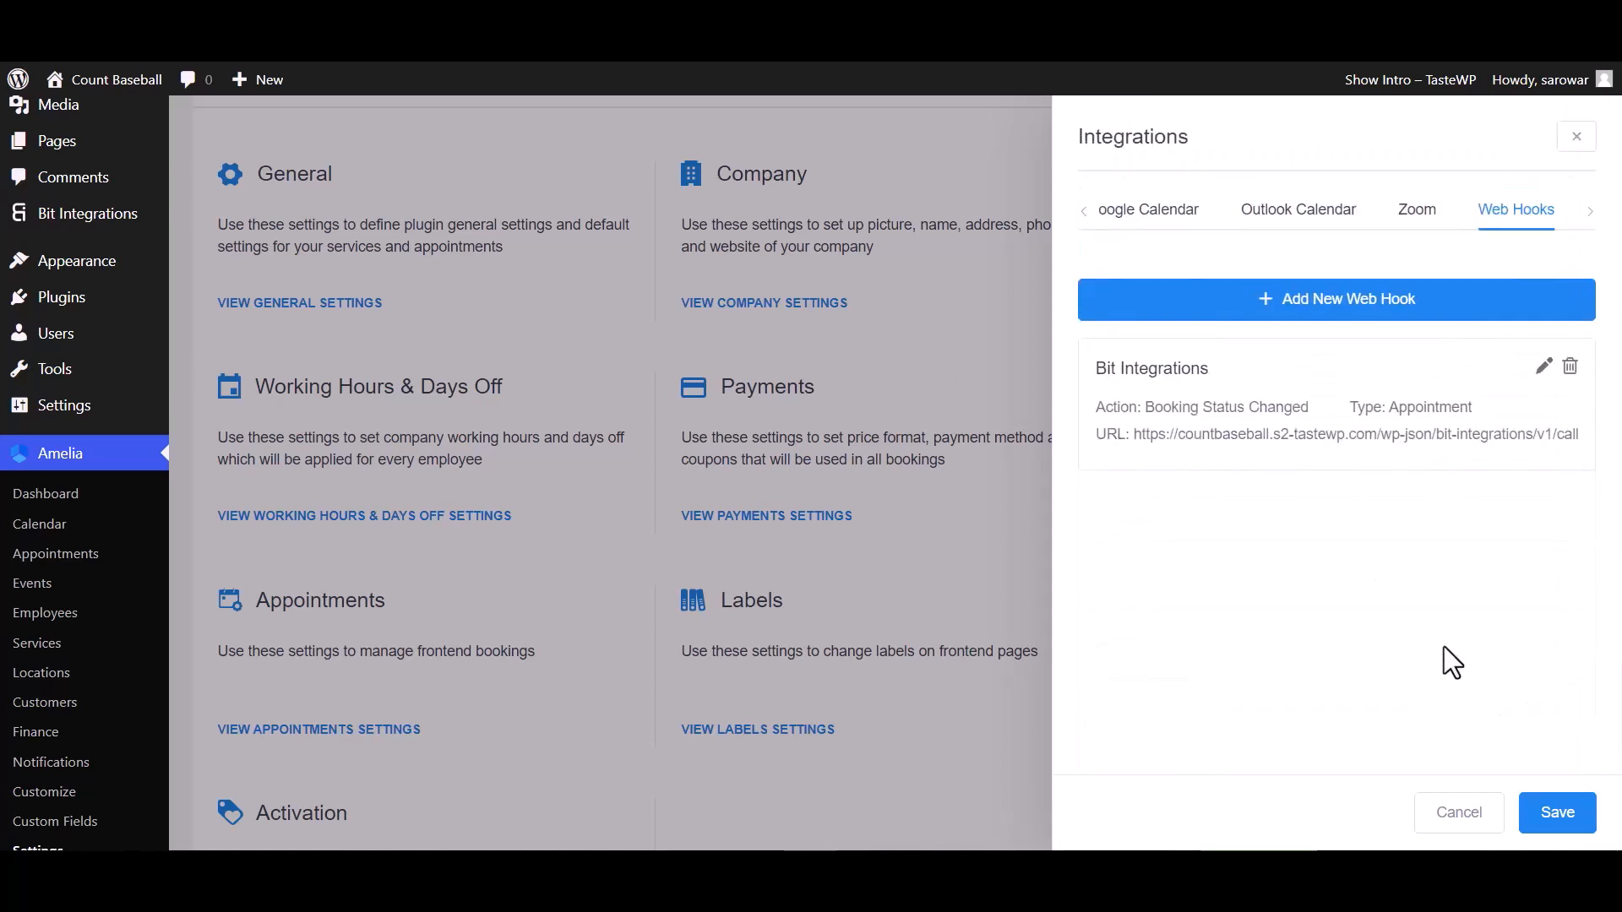
left_click(1559, 813)
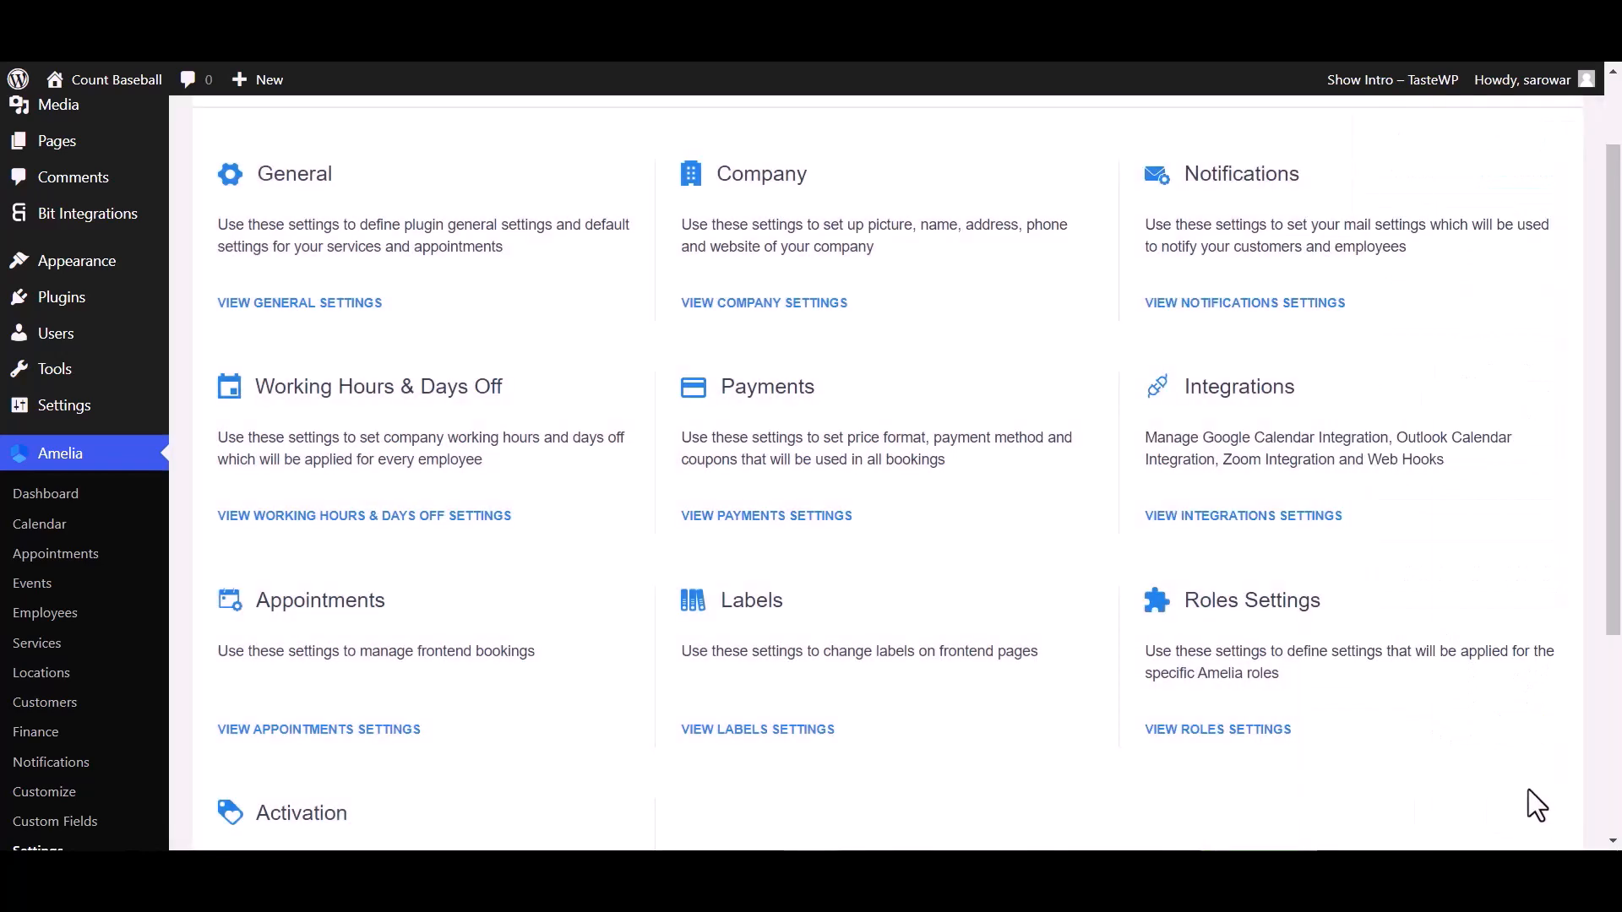
- In Amelia's appointments, change the status of the October 20, 2023 11:30 am booking to Pending
left_click(57, 555)
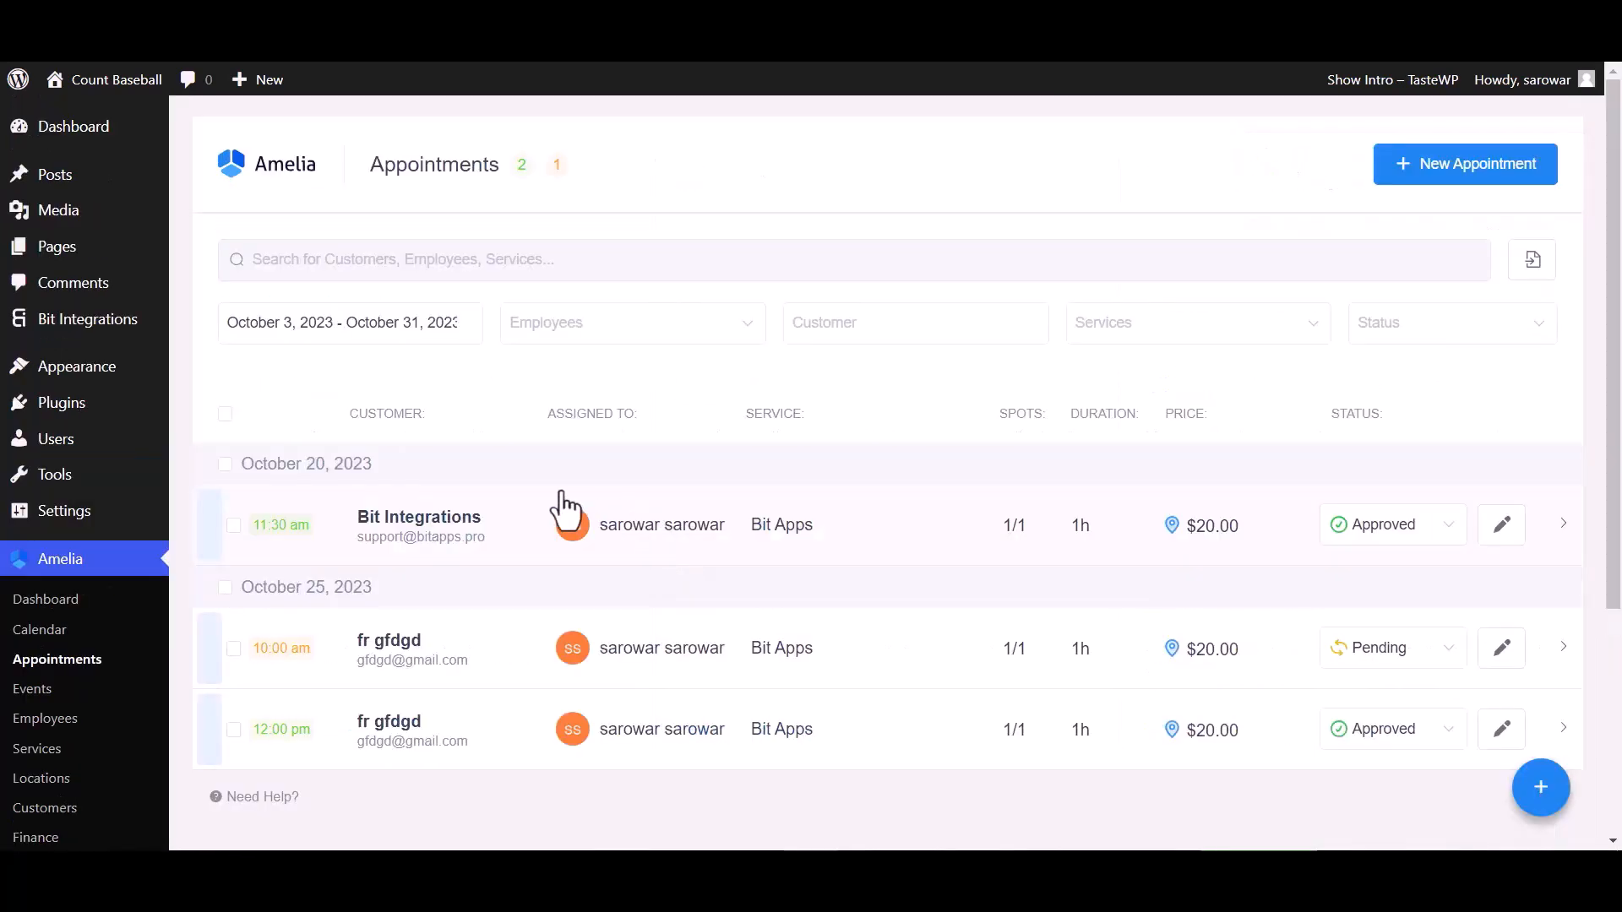
left_click(1386, 525)
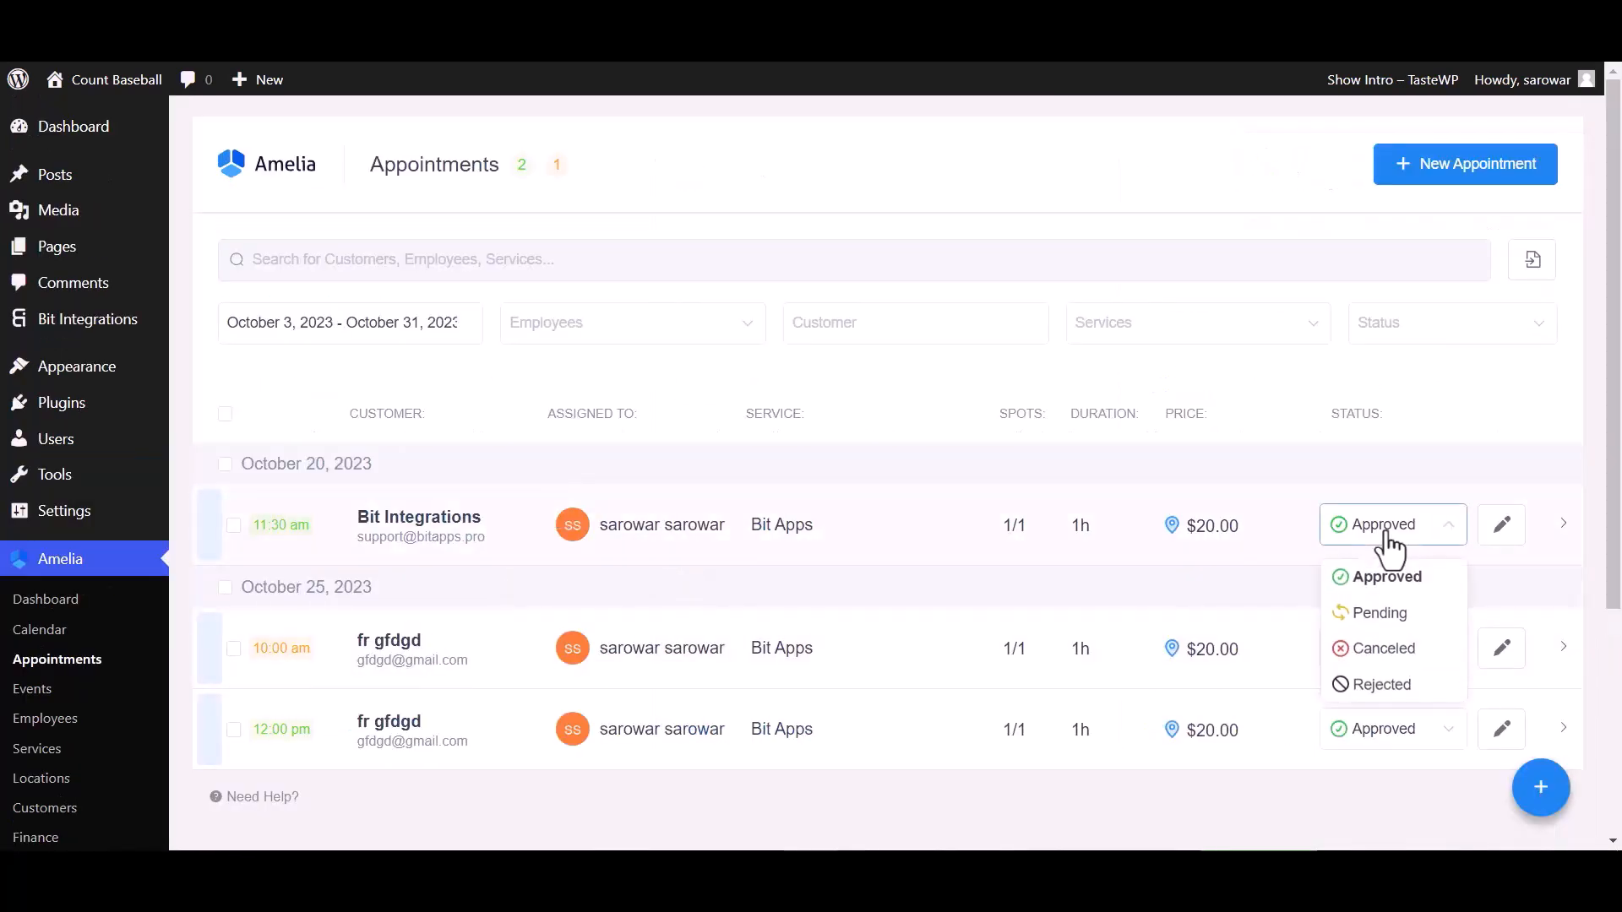
left_click(1387, 618)
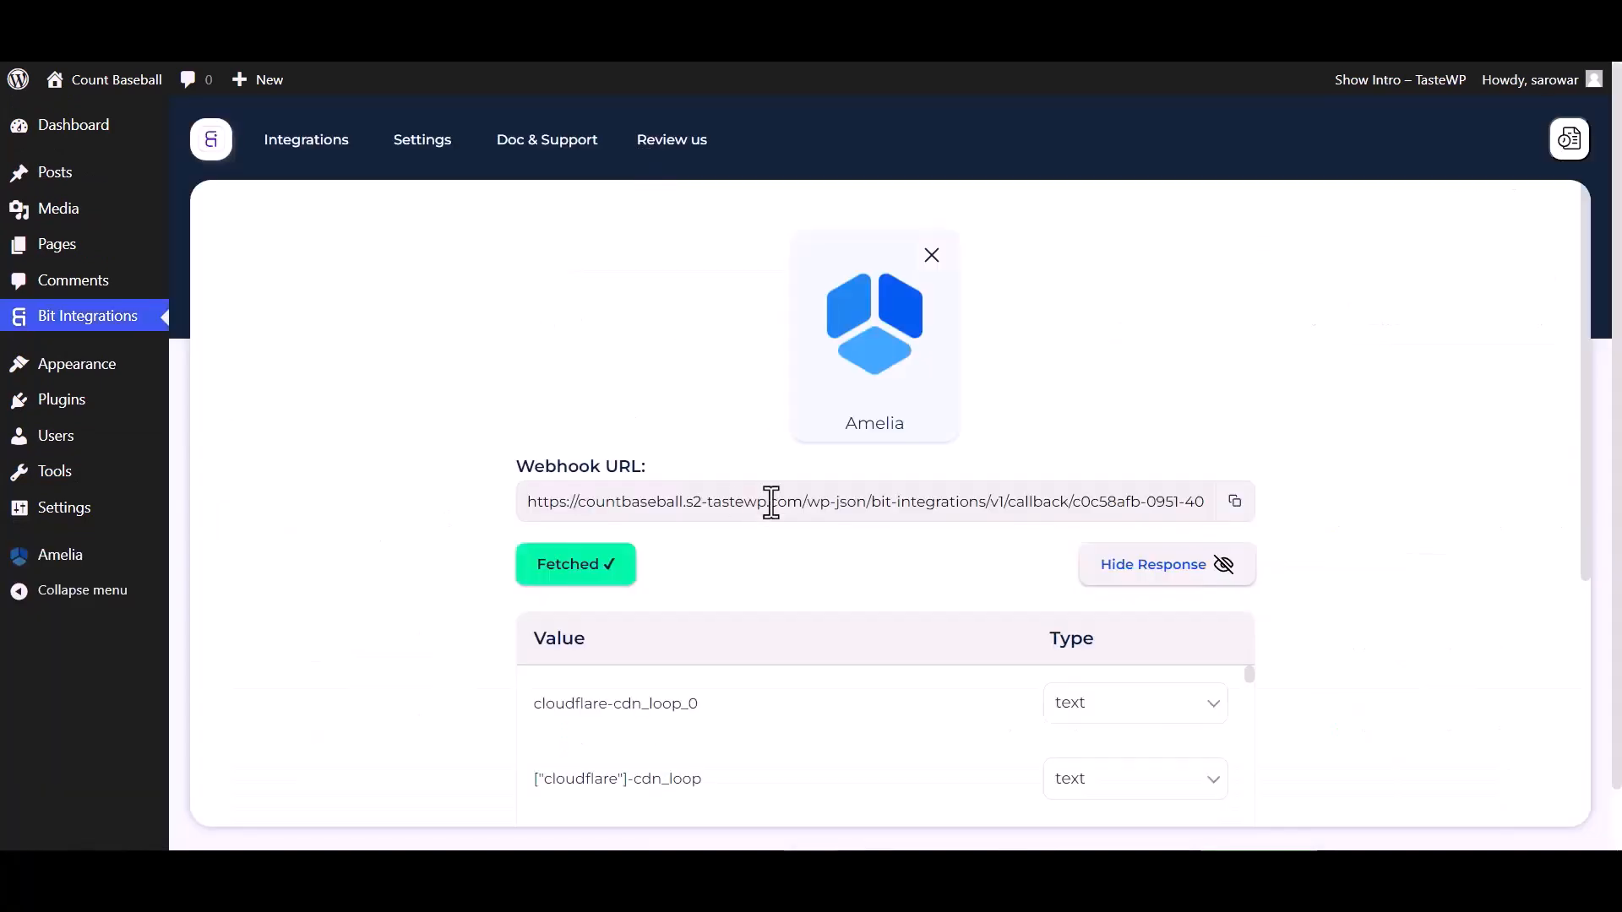
- Look through the fetched Amelia response fields in Bit Integrations, and set Zoho Desk as the integration's action
scroll(760, 507, "down", 5)
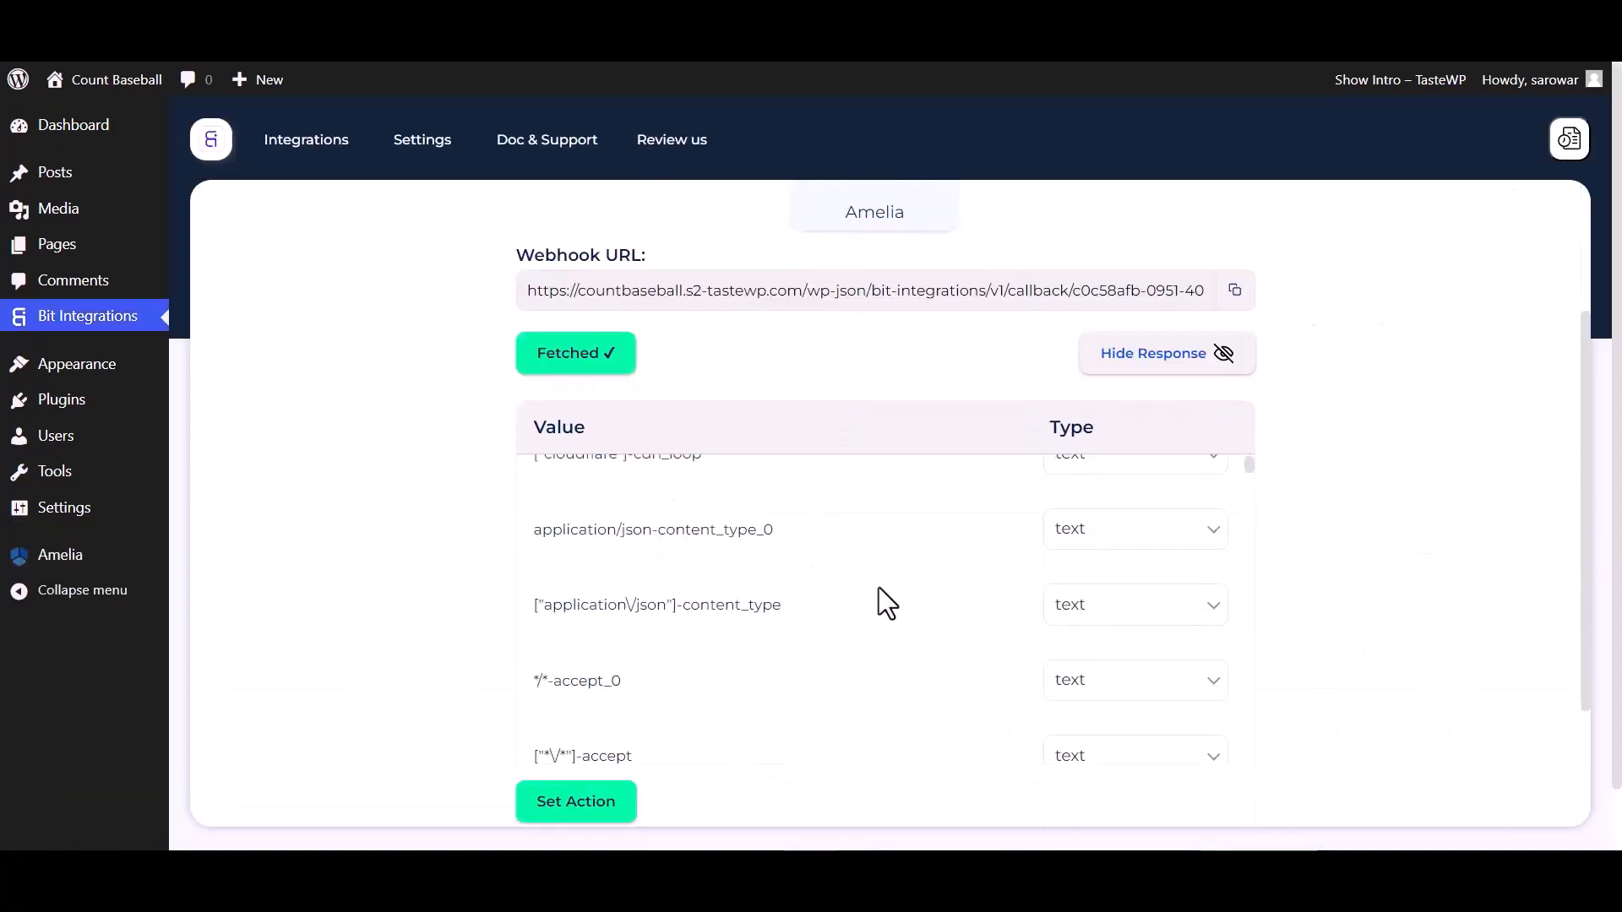
scroll(878, 591, "down", 10)
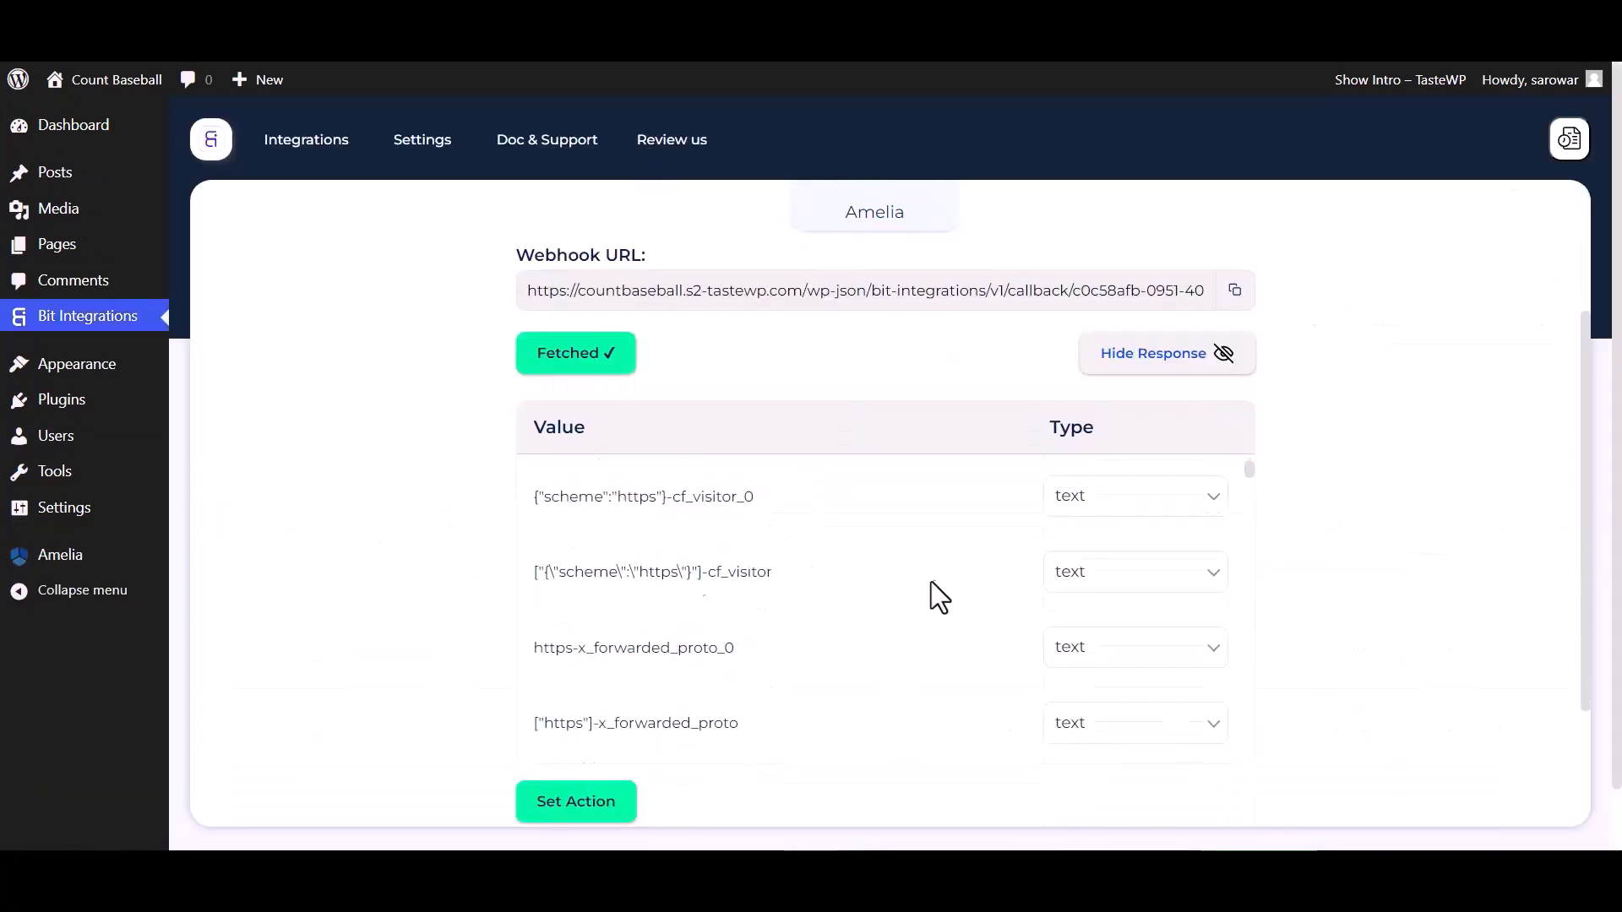
left_click(561, 809)
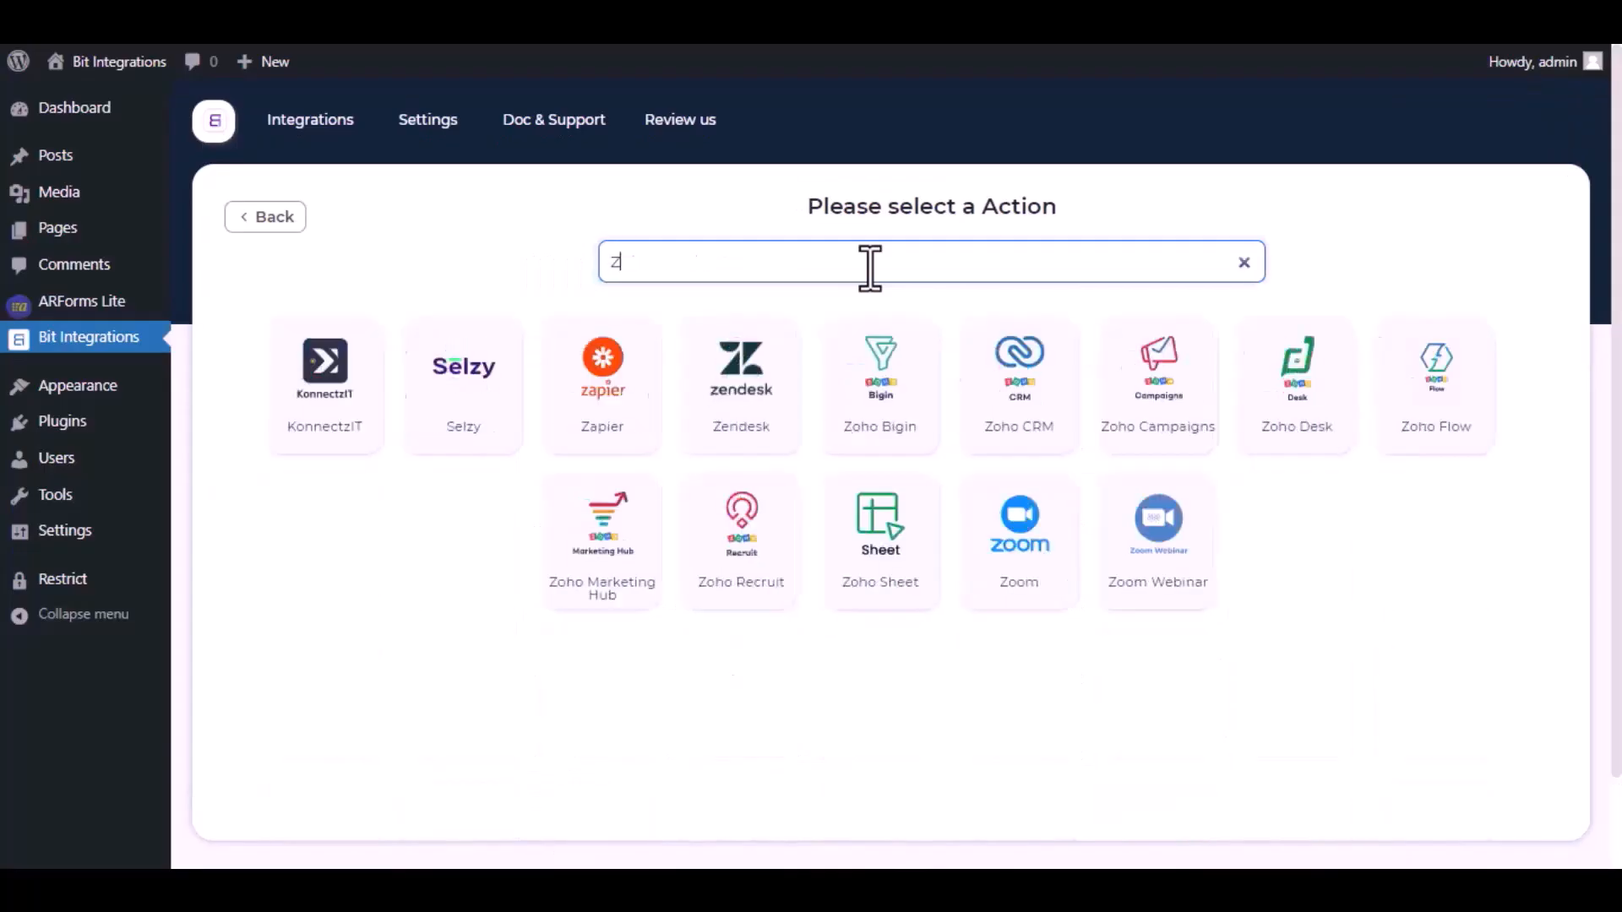
type("oho Des")
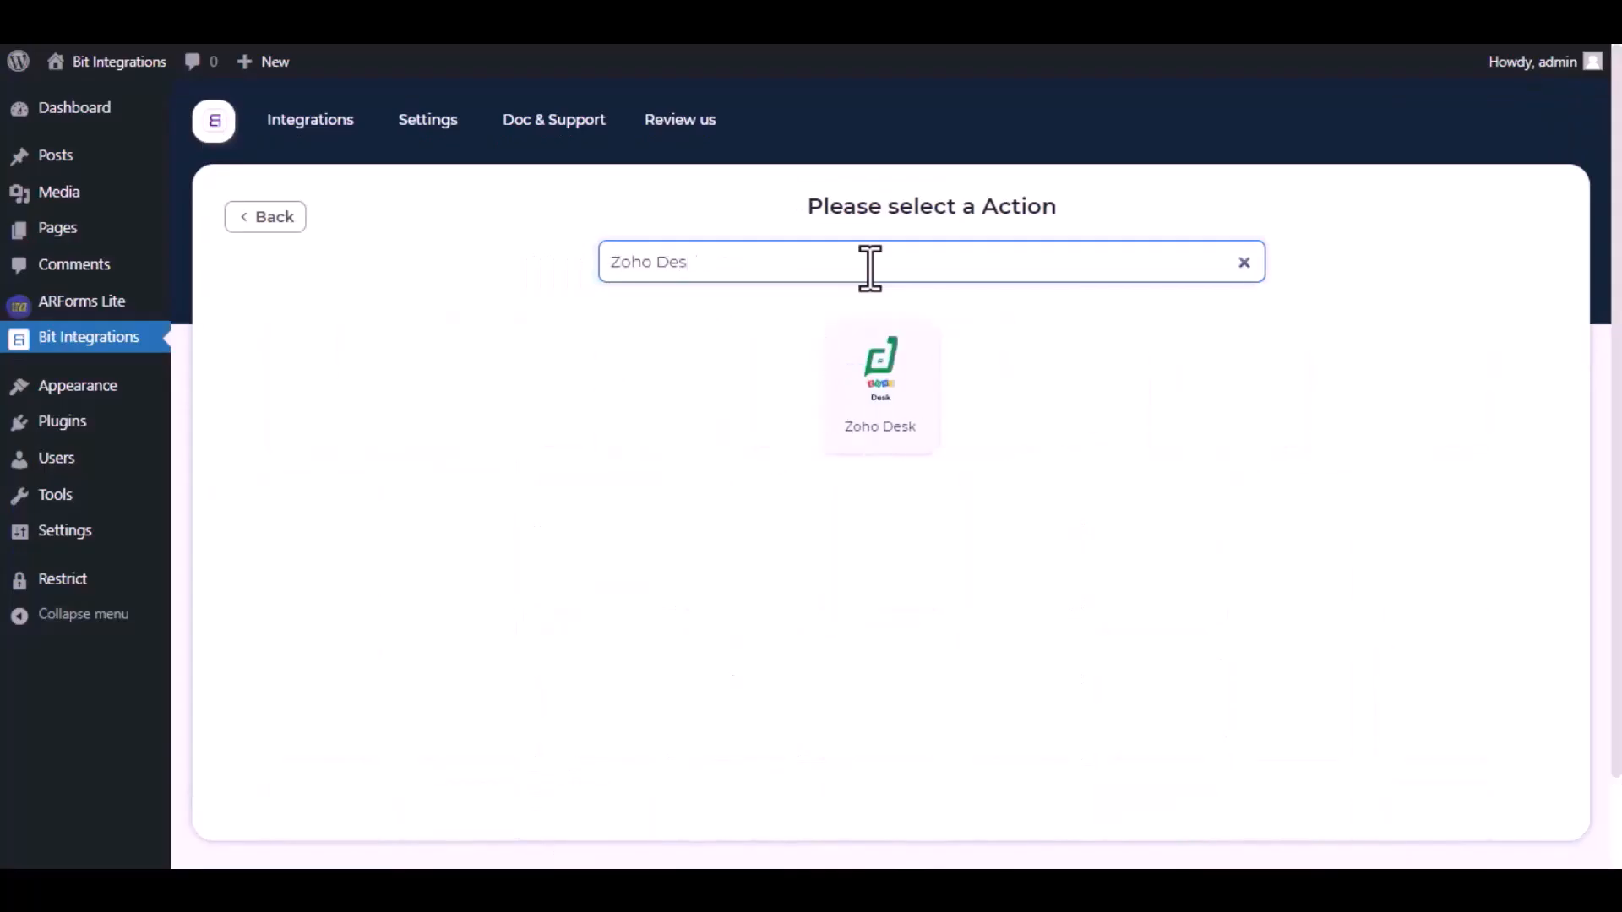
type("k")
left_click(886, 397)
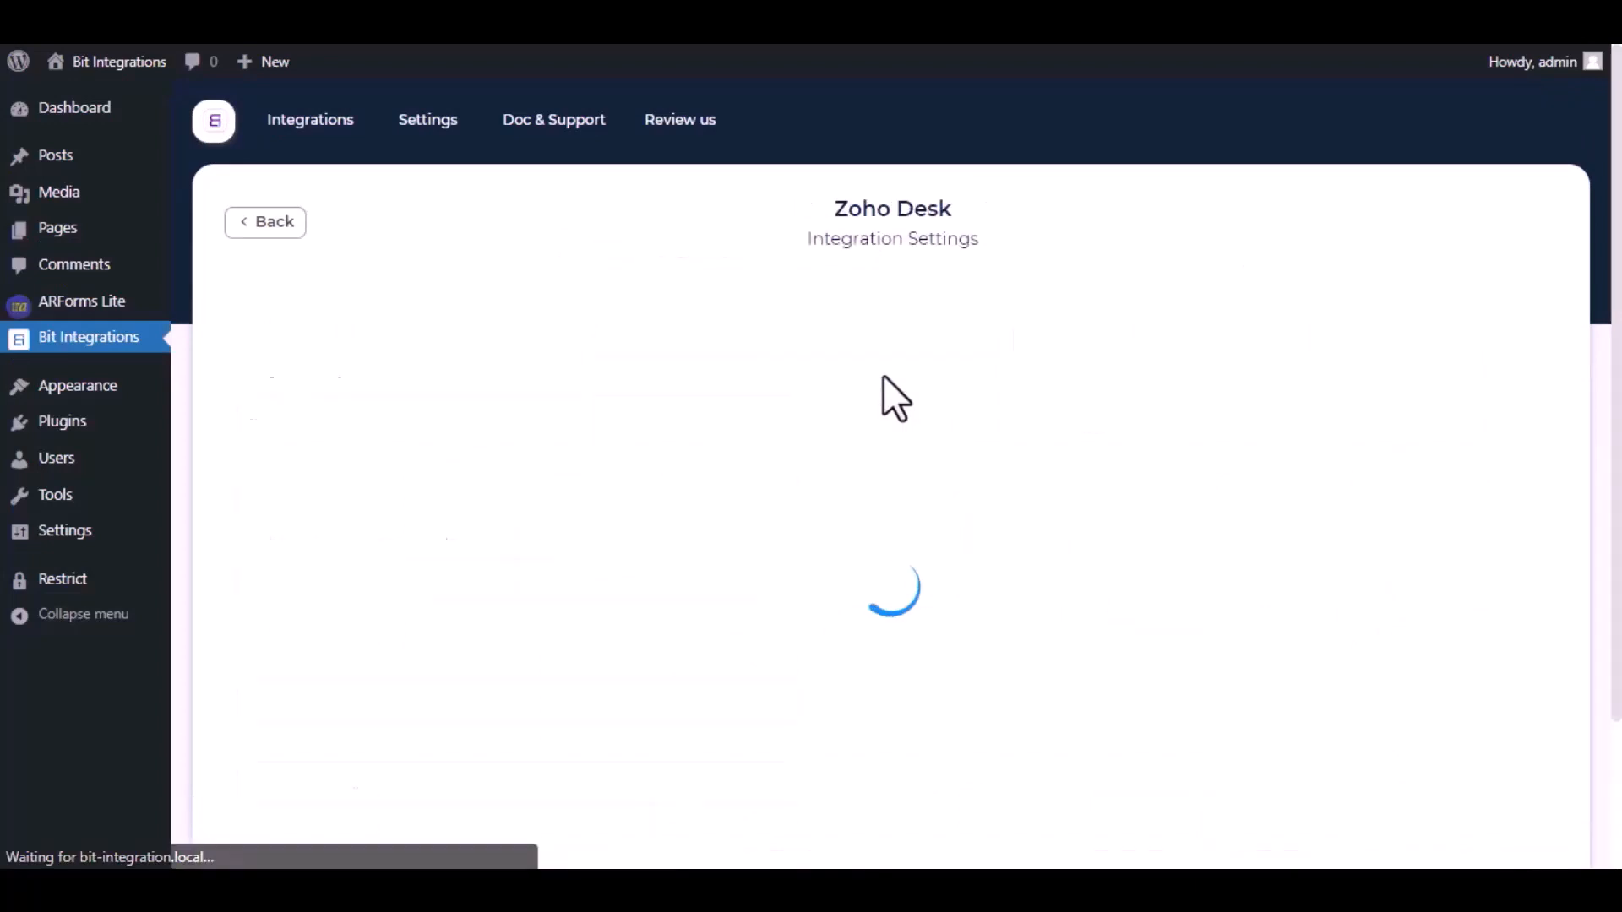
- Keep Zoho Desk as the integration name and set the data center to zoho.com
left_click_drag(574, 342, 464, 337)
left_click(570, 335)
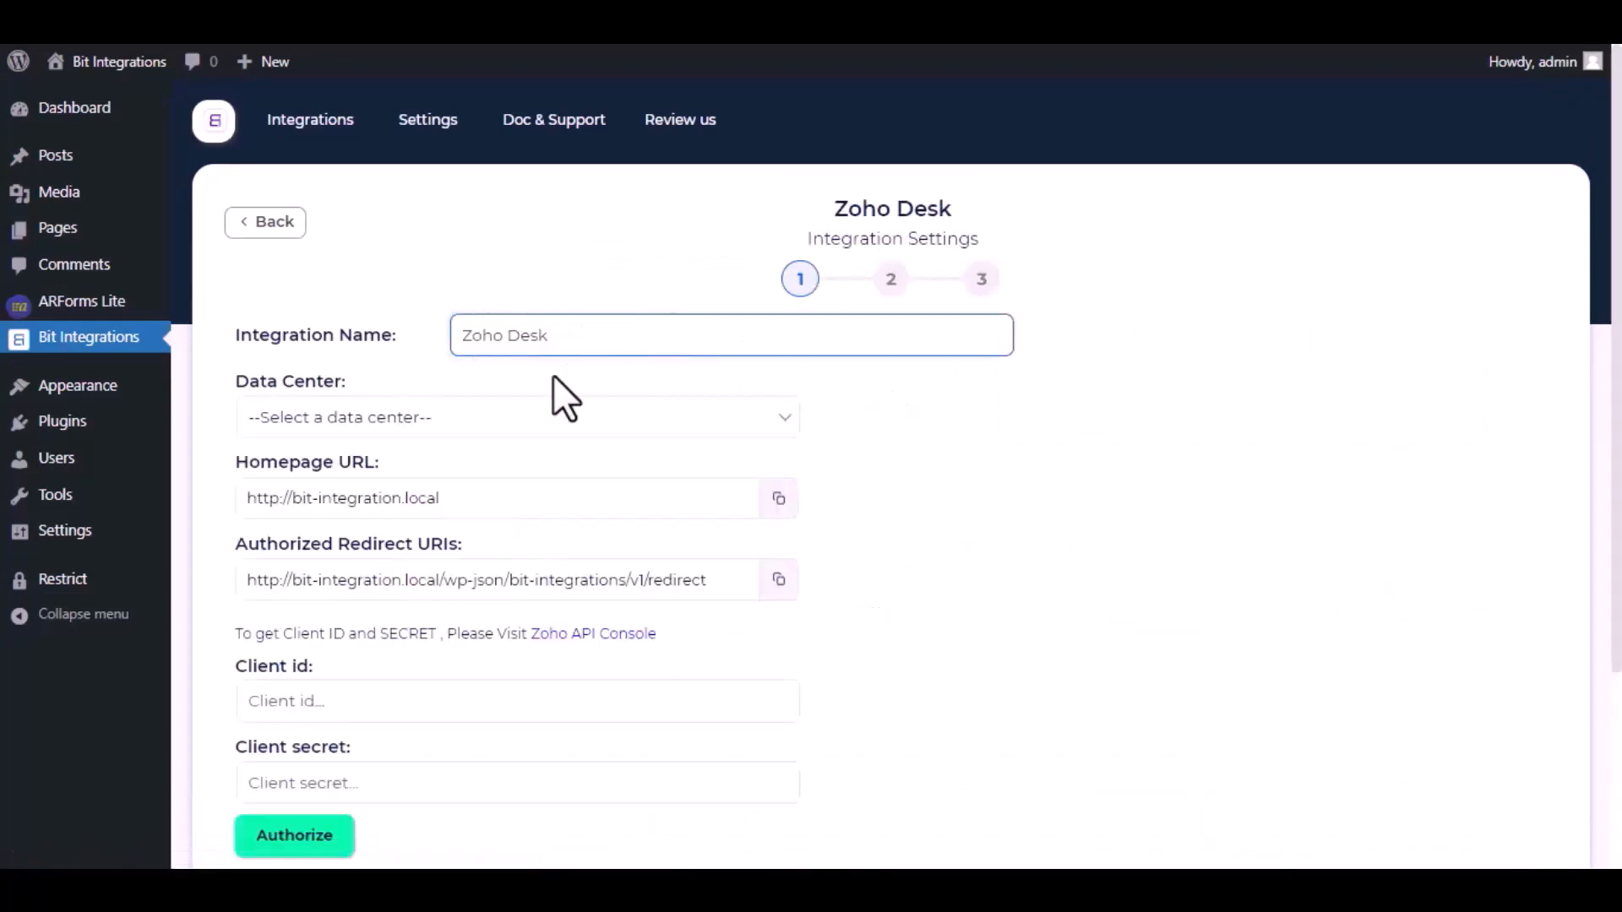
left_click(530, 420)
left_click(445, 473)
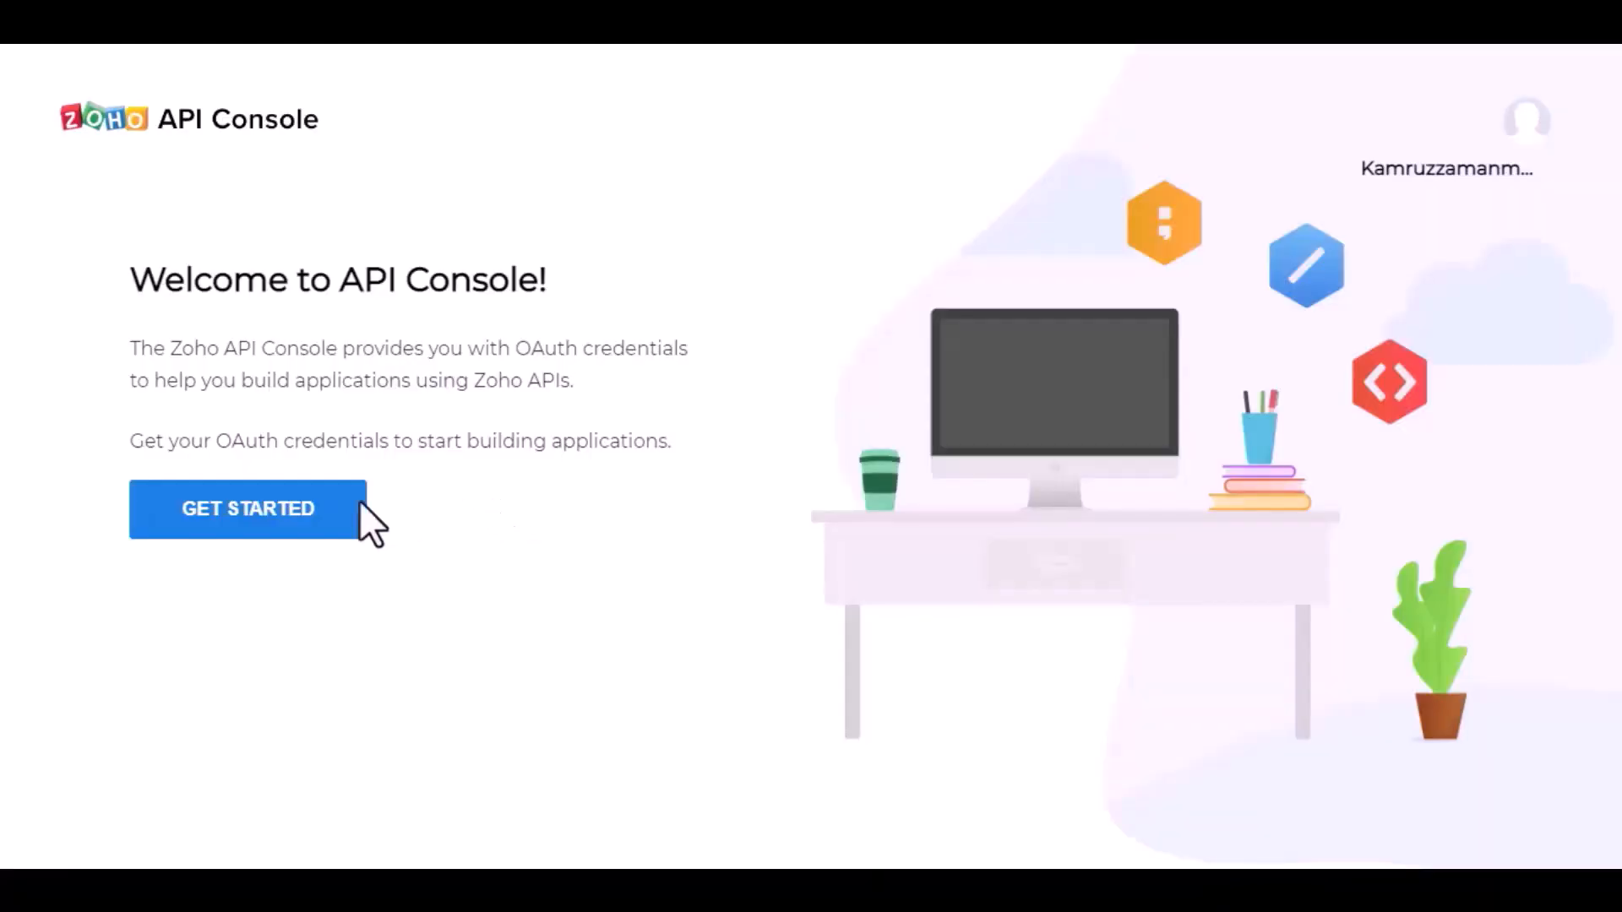
- In the Zoho API Console, start a new Server-based Applications client named Bit Integrations
left_click(277, 519)
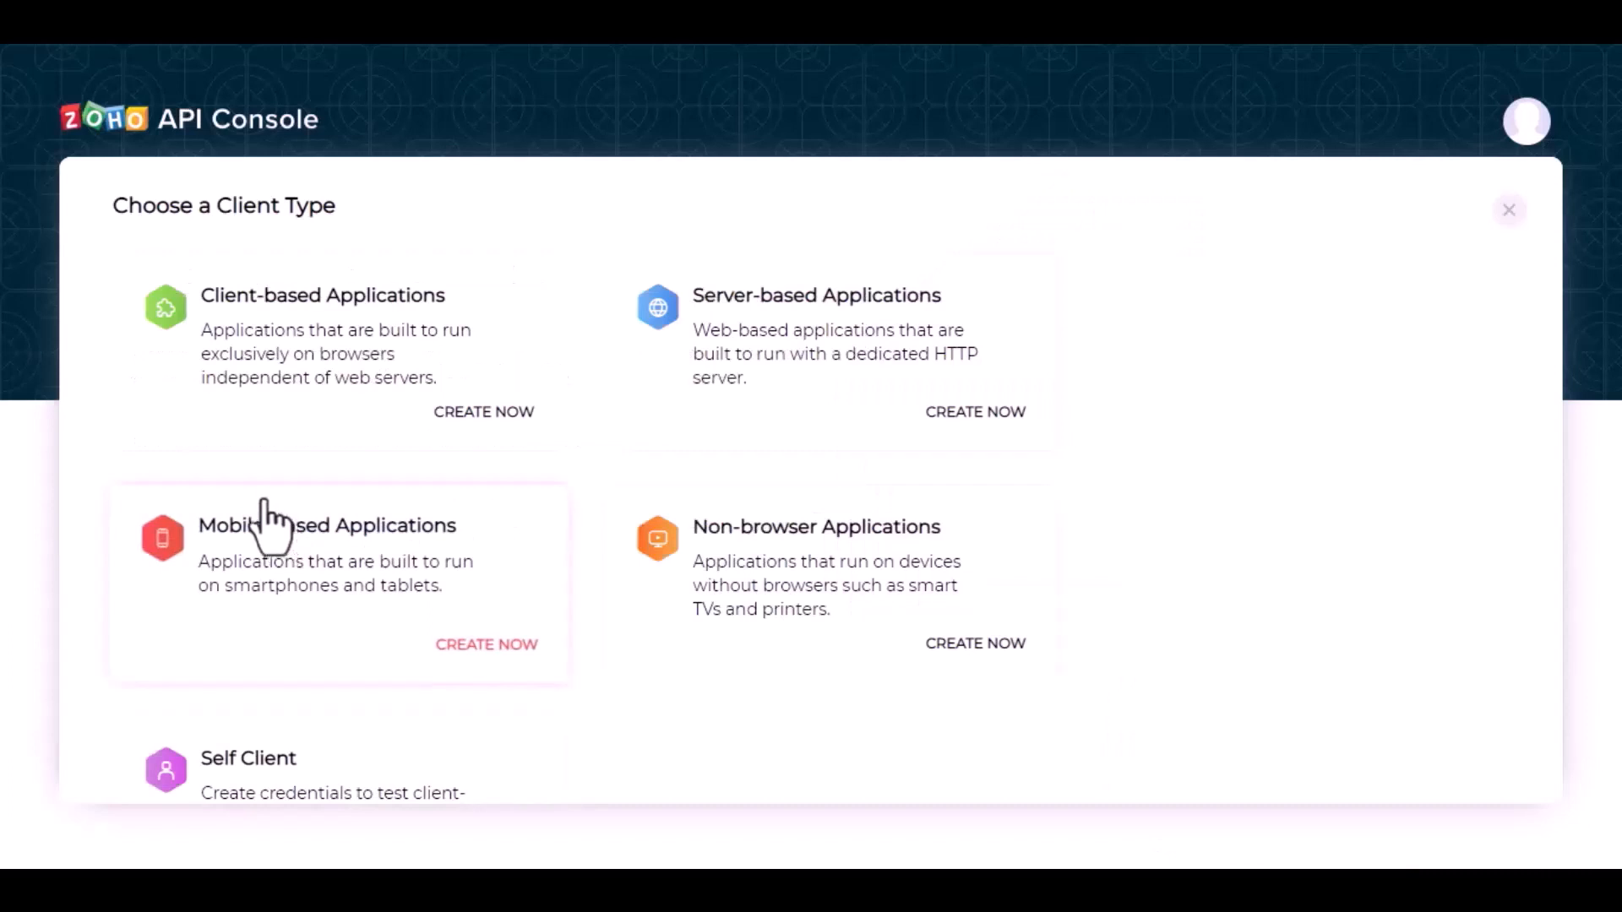
left_click(790, 353)
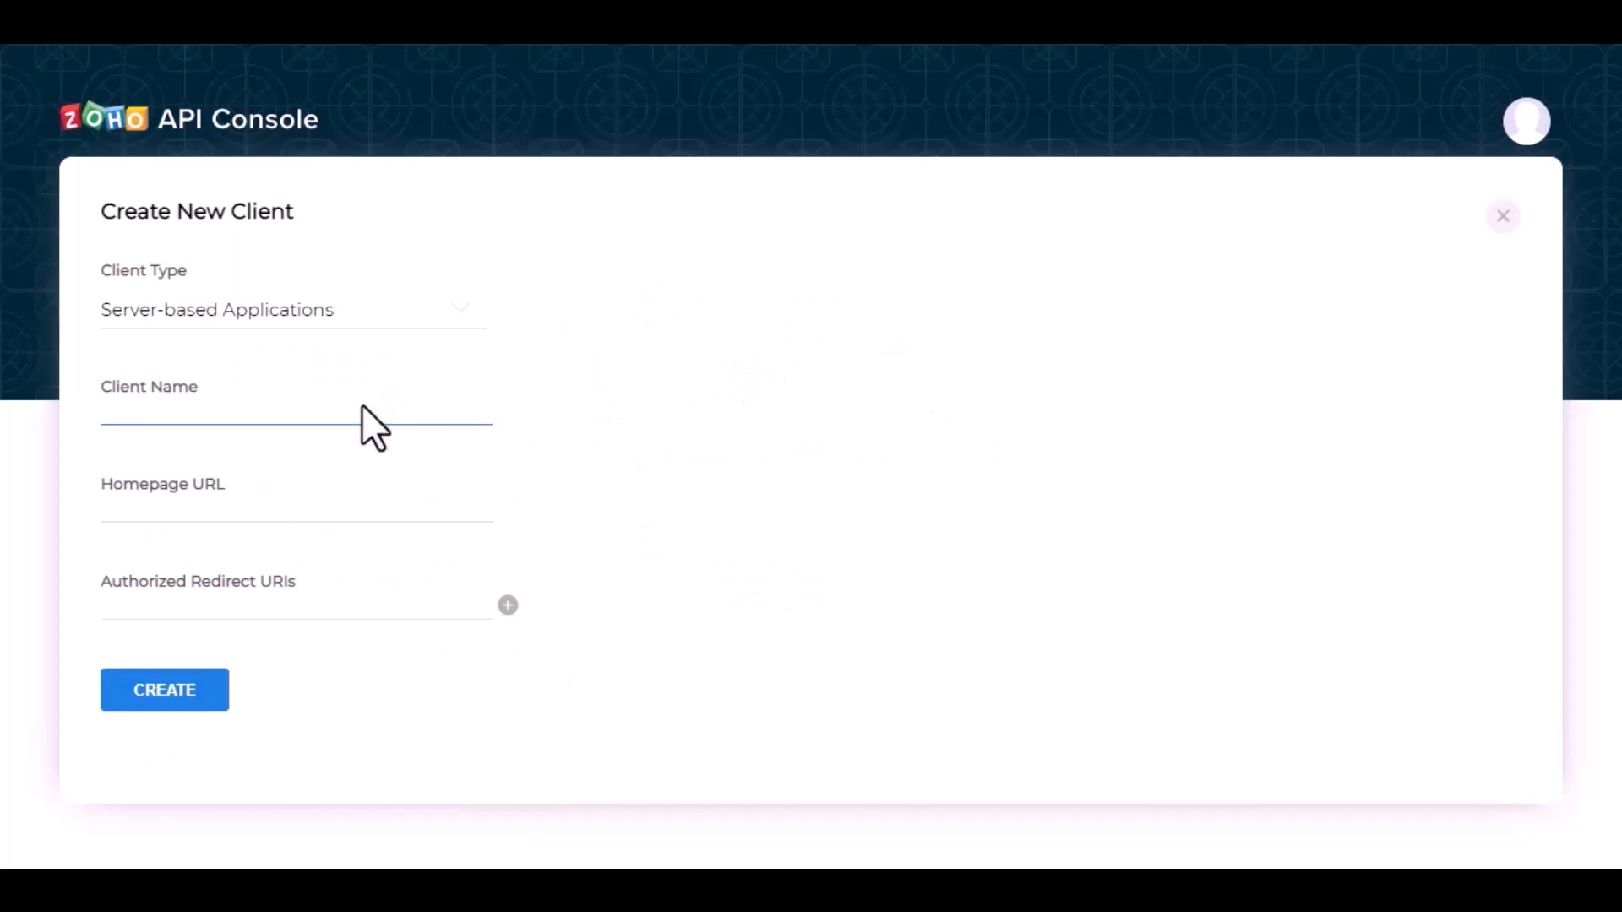
type("Bit Integrations")
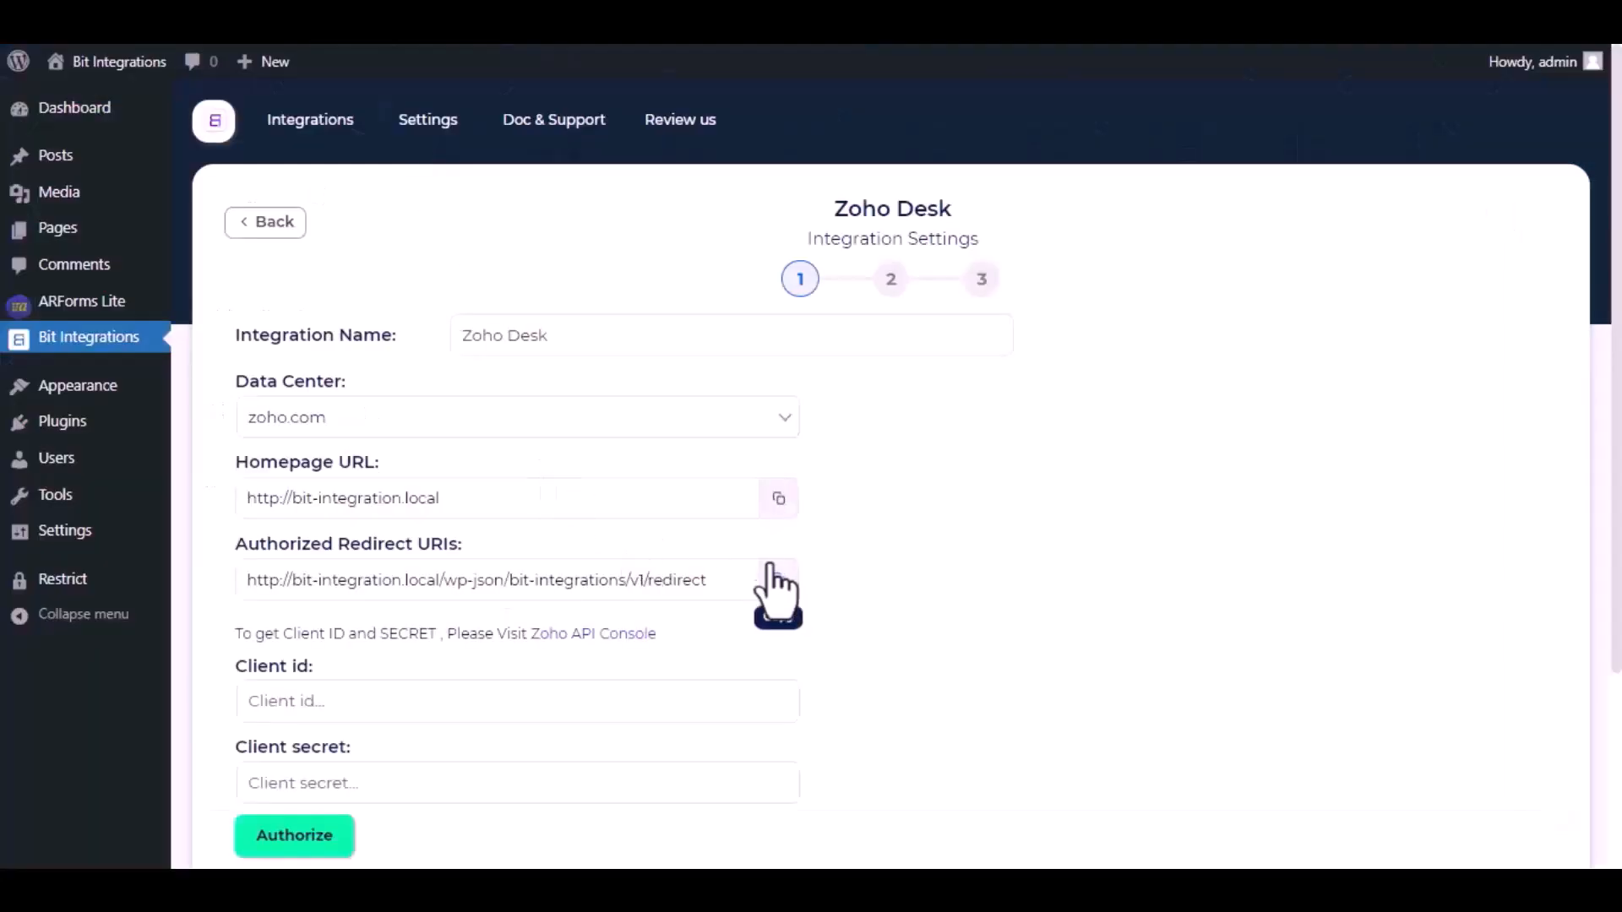
- Copy the homepage URL from the Zoho Desk integration settings into the new client's Homepage URL
left_click(776, 579)
left_click(778, 499)
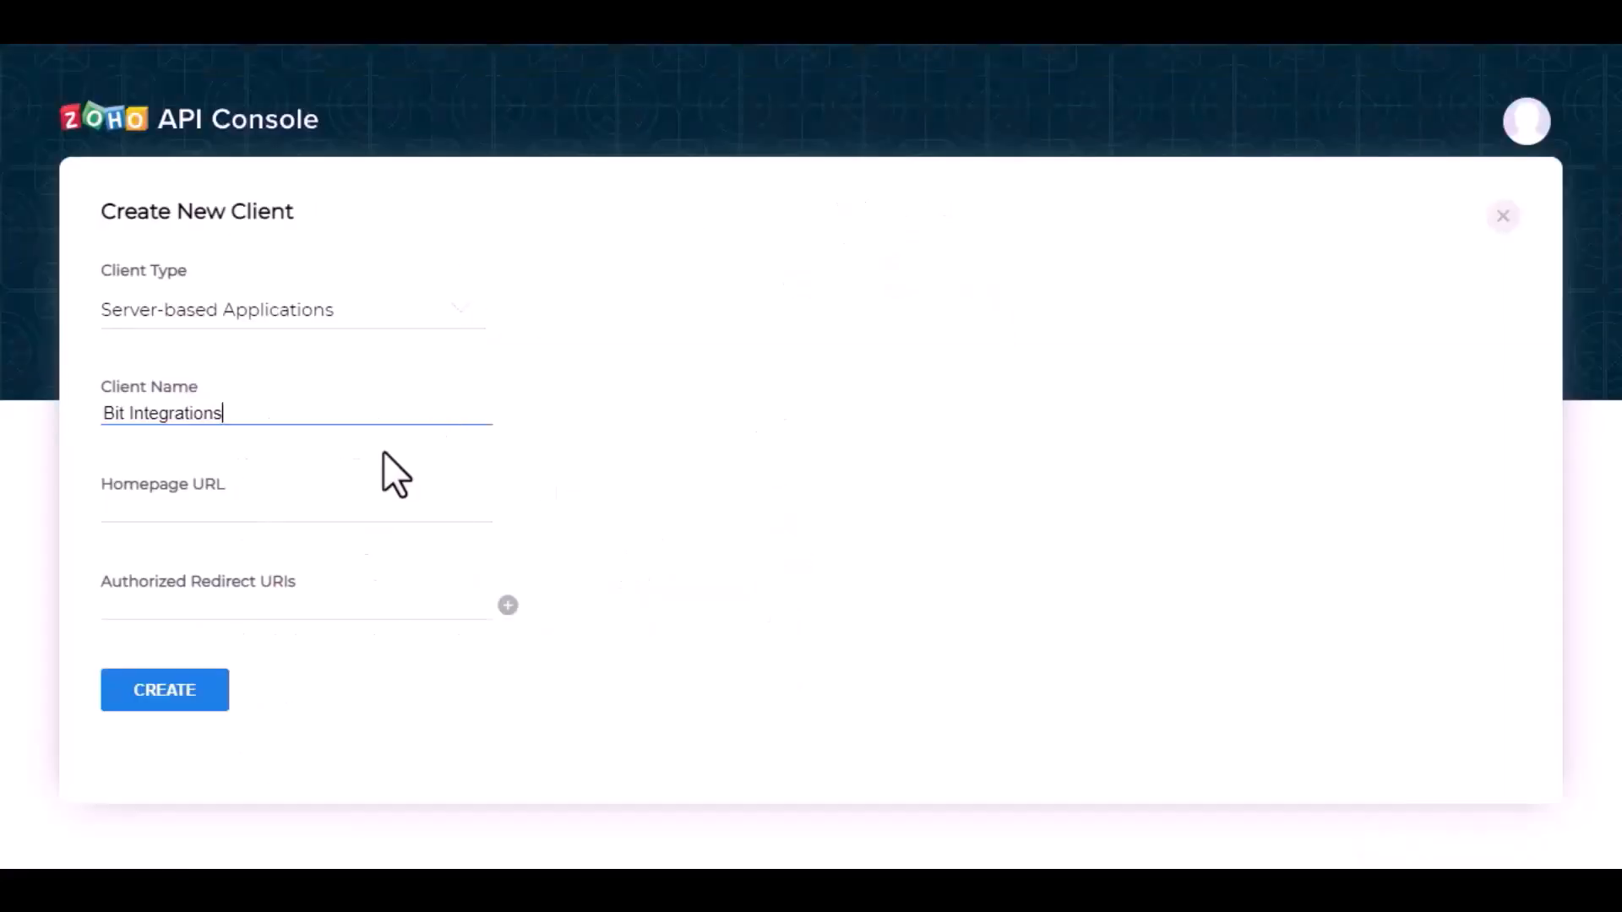
left_click(344, 519)
key("ctrl+v")
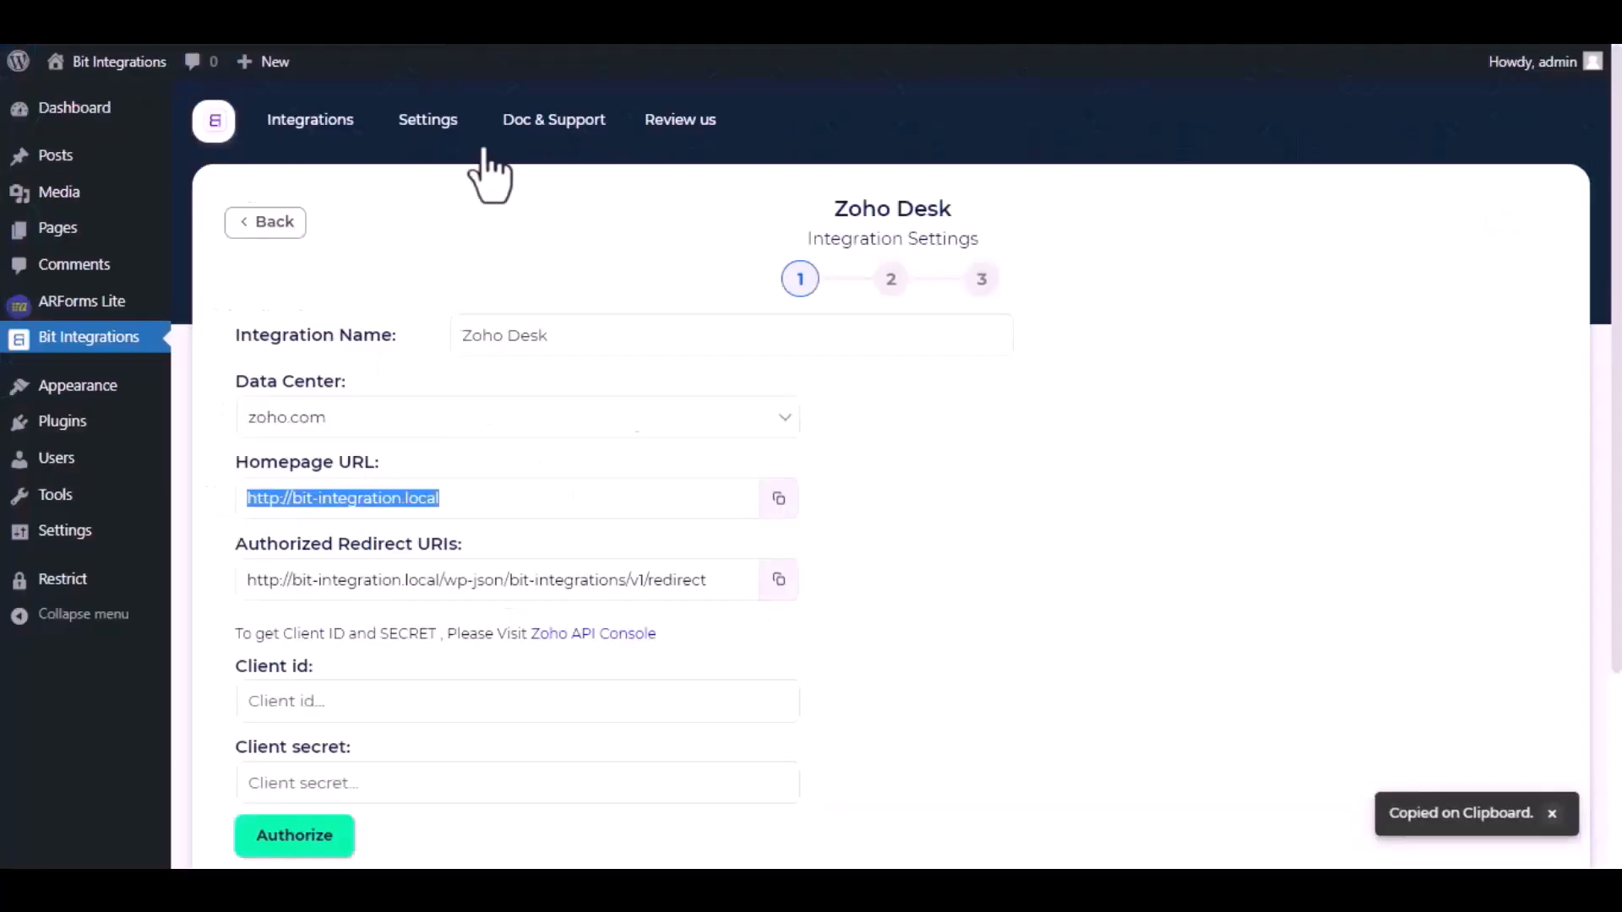
- Copy the authorized redirect URI from the integration settings into the new client's Authorized Redirect URIs and create the client
left_click(778, 579)
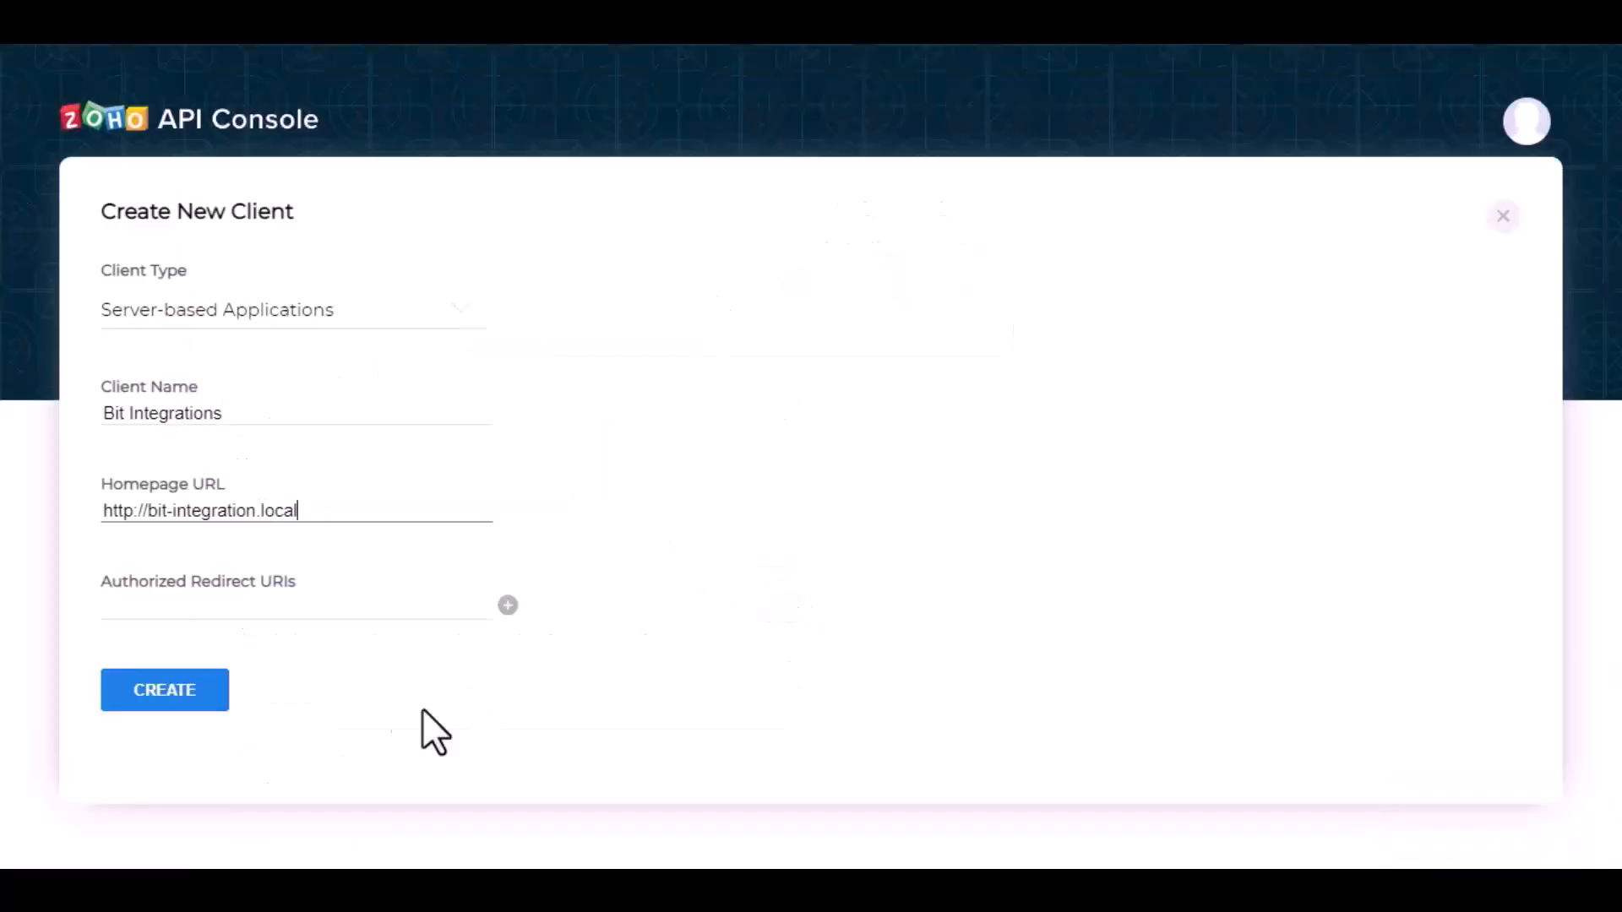
left_click(370, 615)
key("ctrl+v")
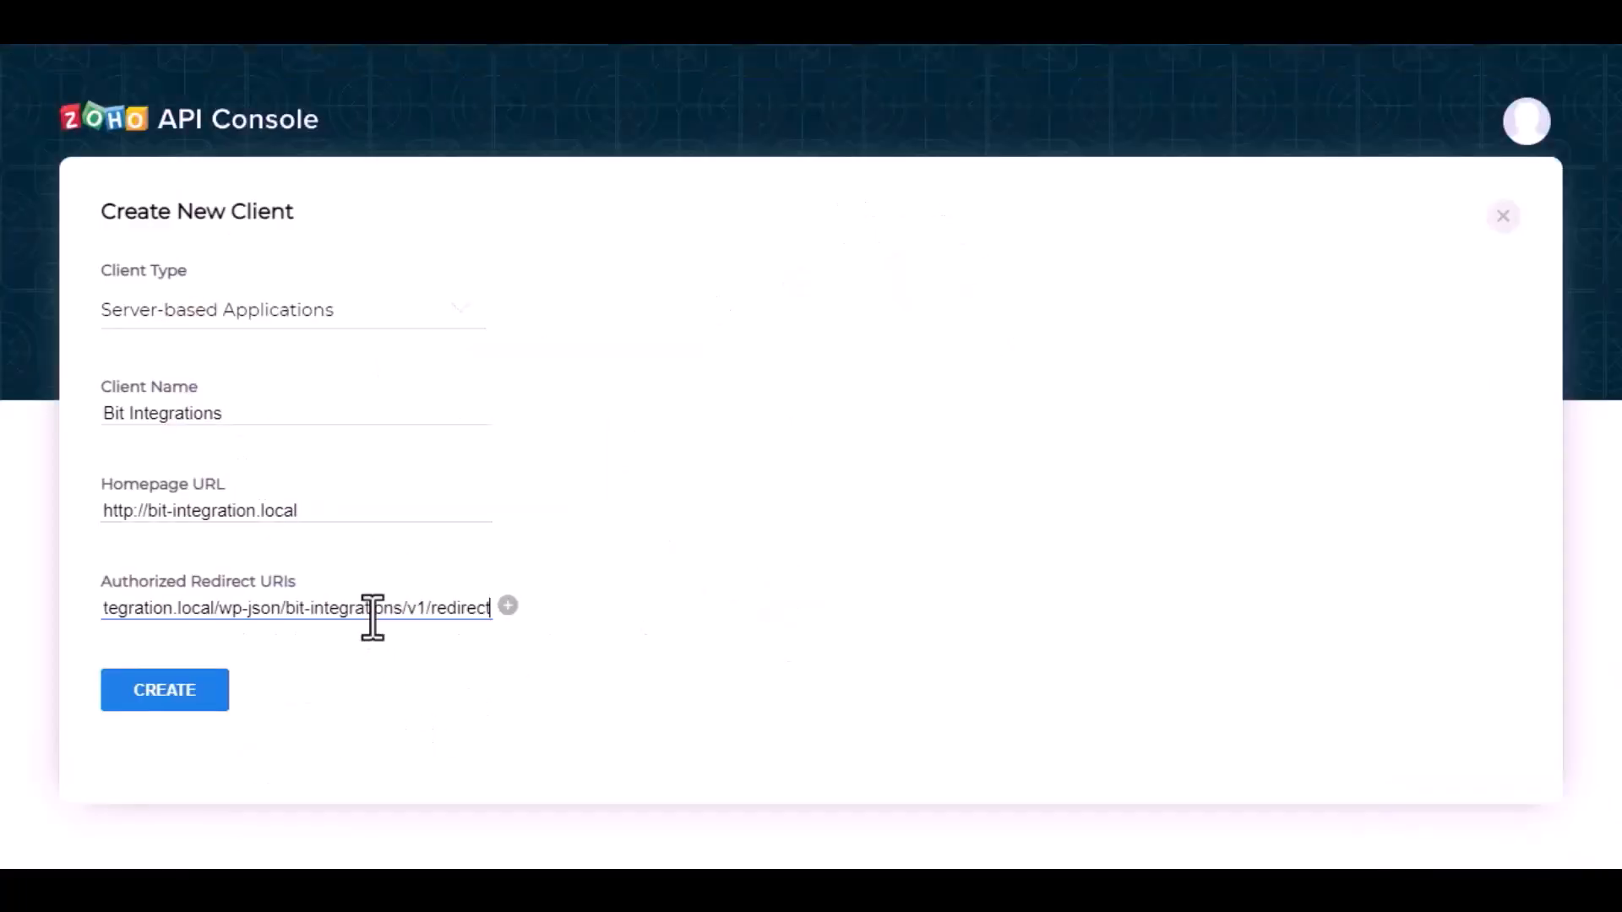
left_click(177, 694)
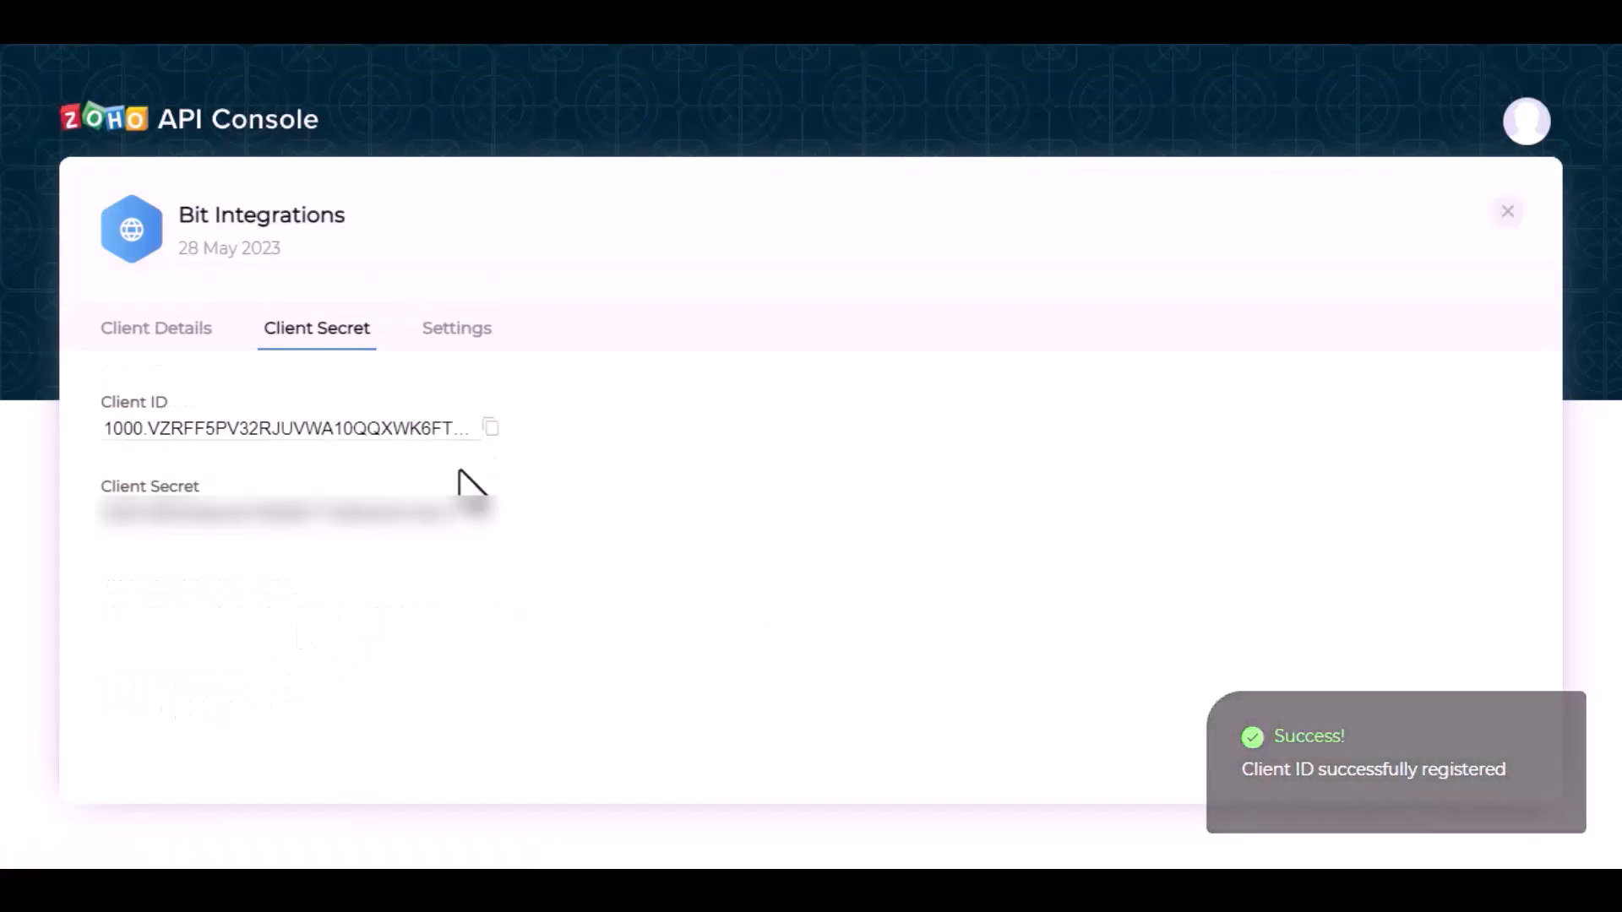
- Copy the client ID and client secret from the Zoho API Console into the matching Zoho Desk integration settings fields
left_click(488, 430)
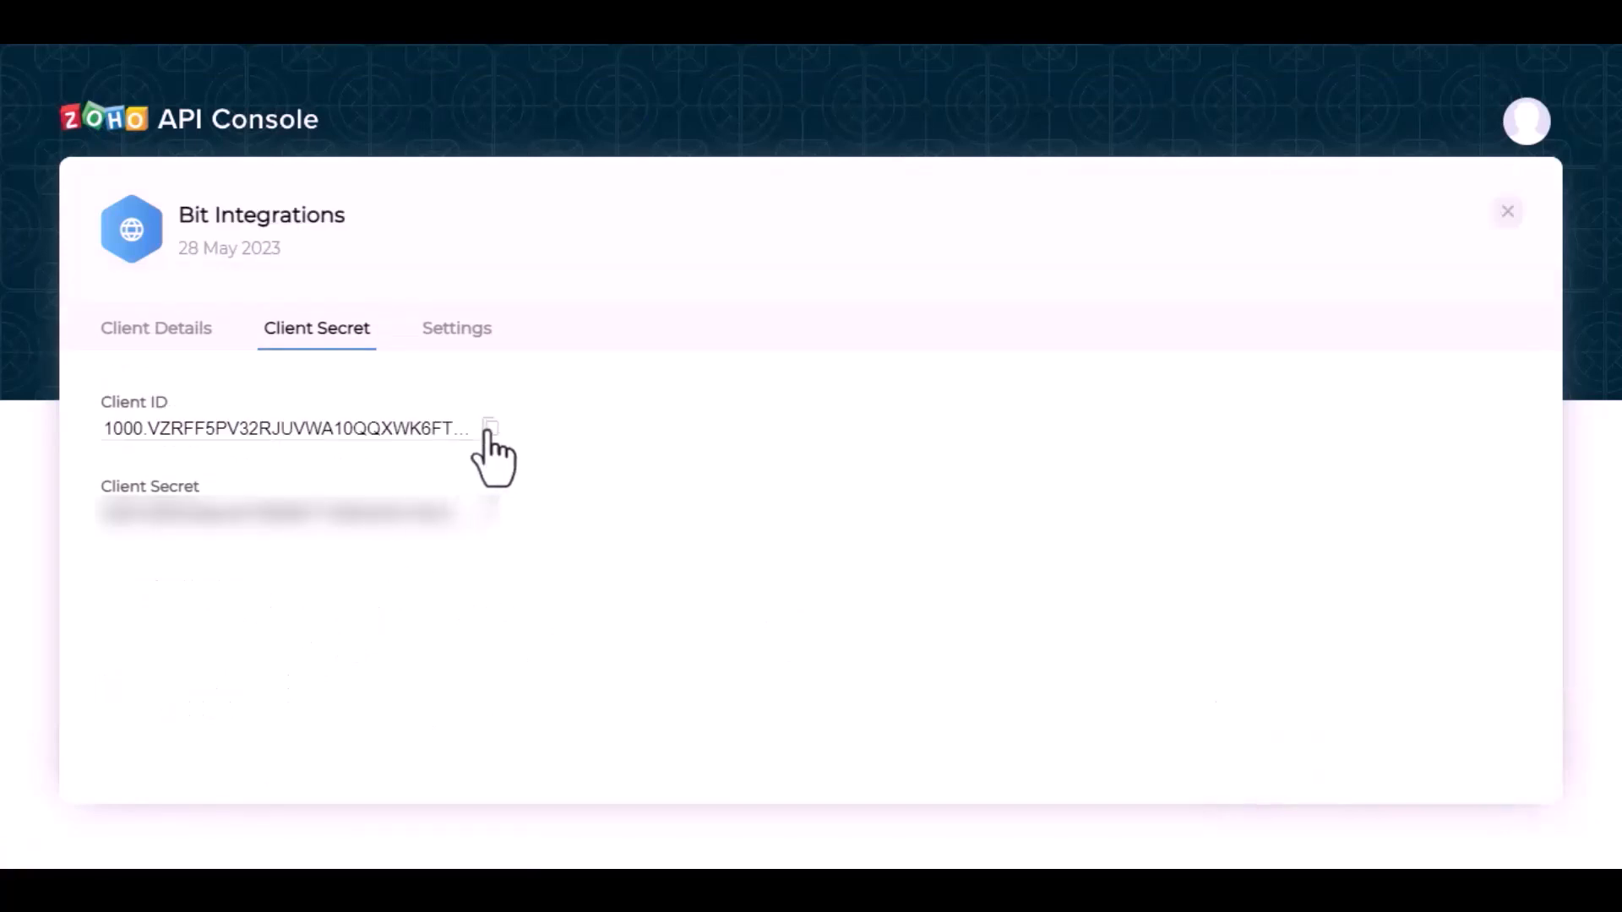
left_click(488, 429)
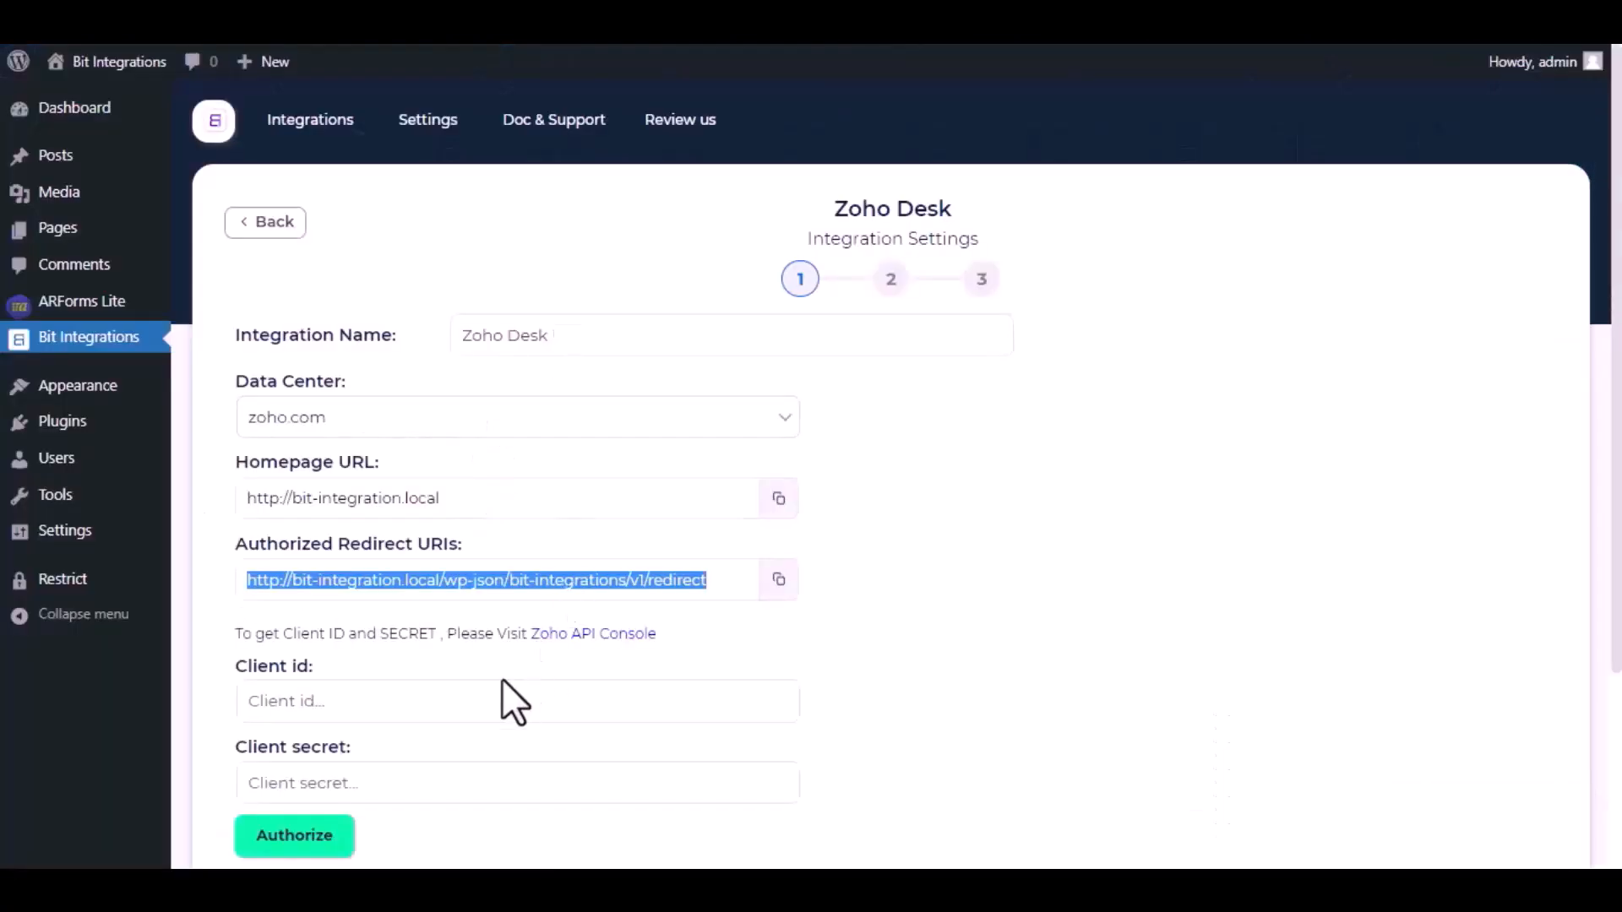
left_click(491, 700)
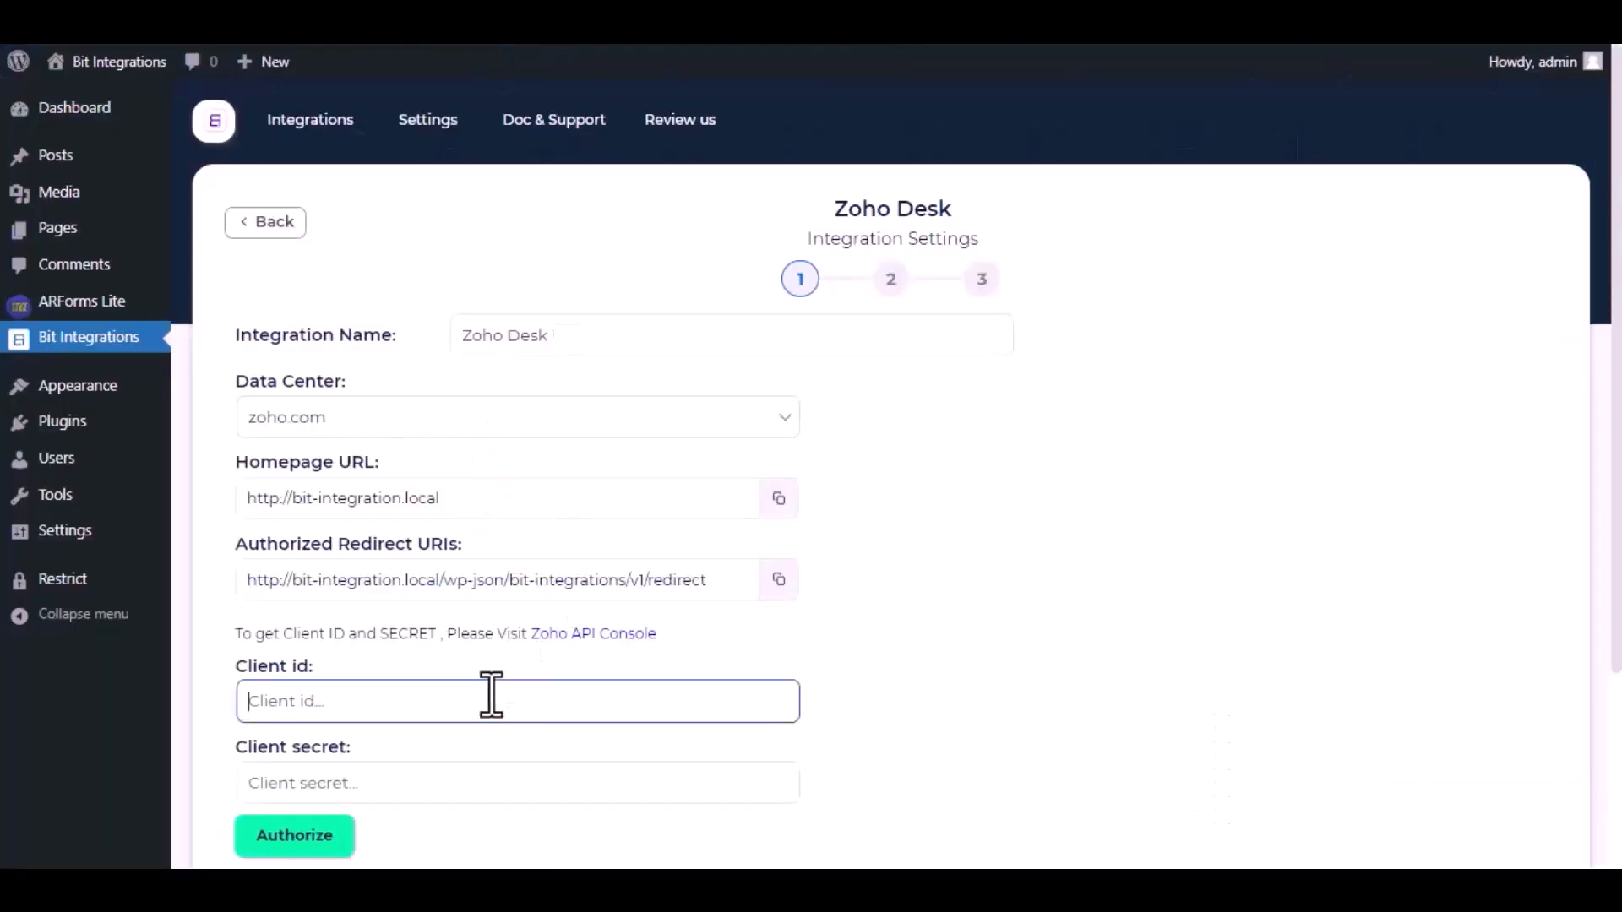
key("ctrl+v")
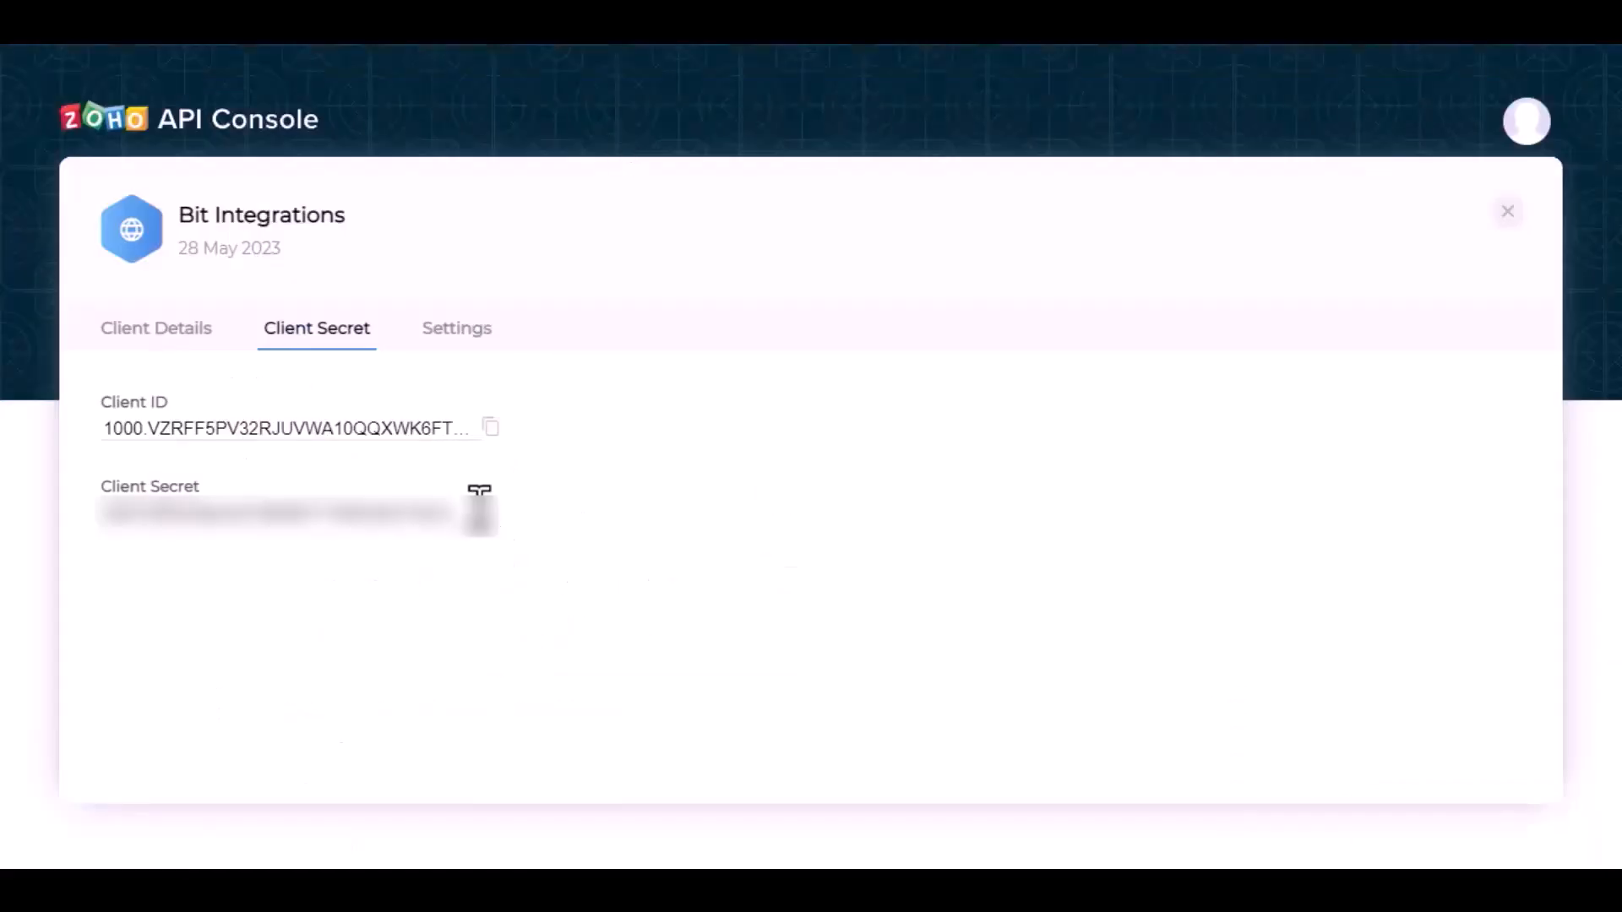
left_click(491, 518)
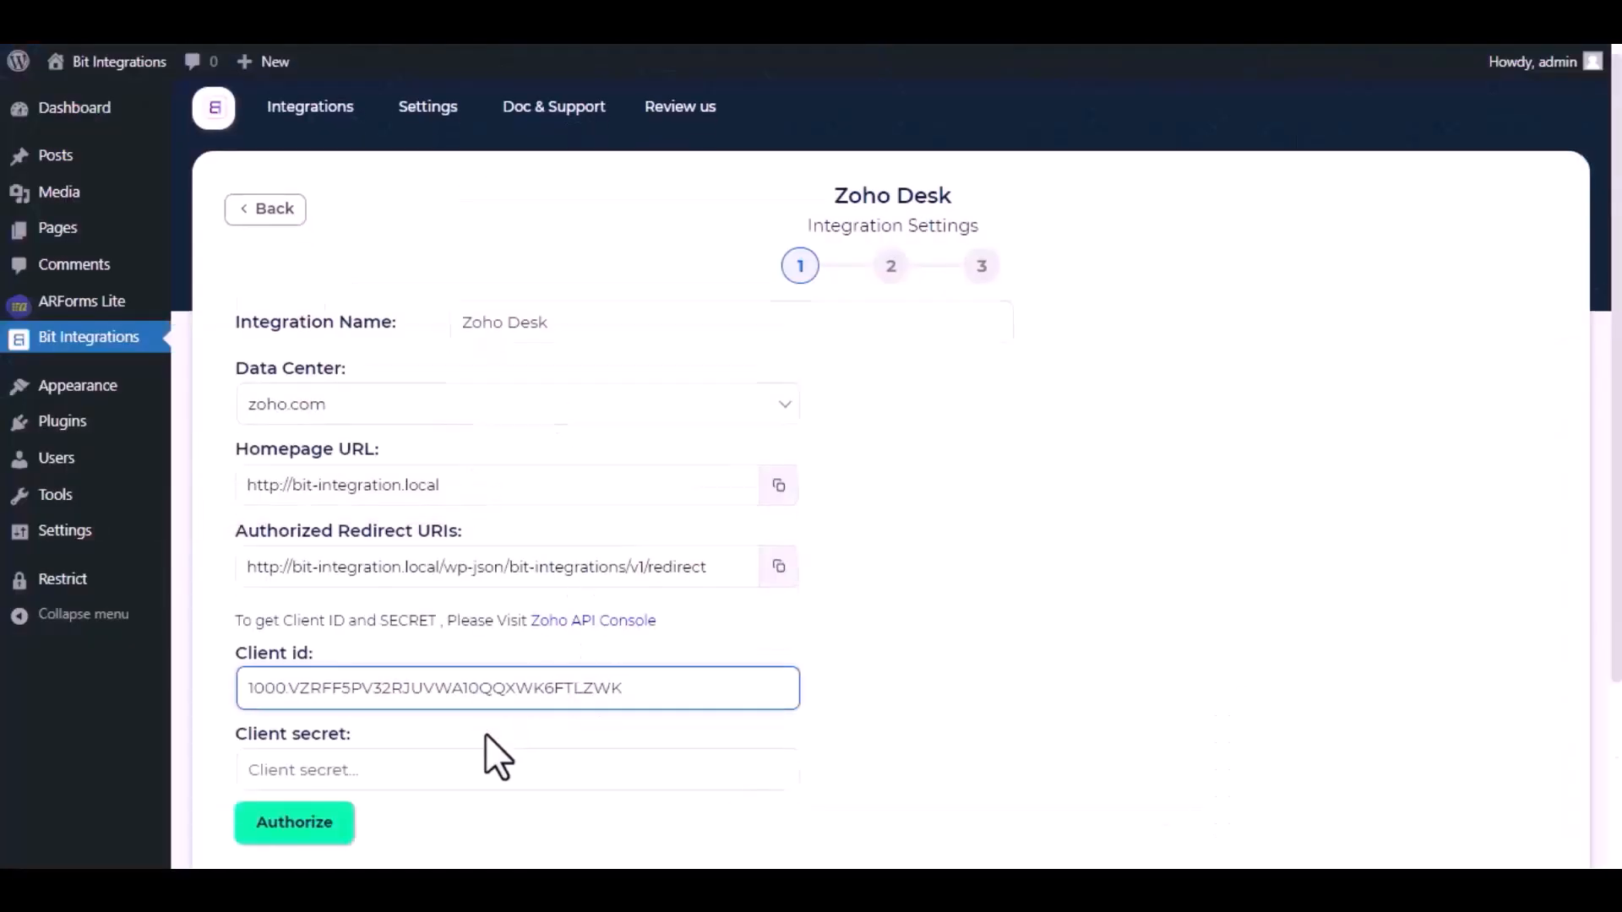
scroll(486, 743, "down", 2)
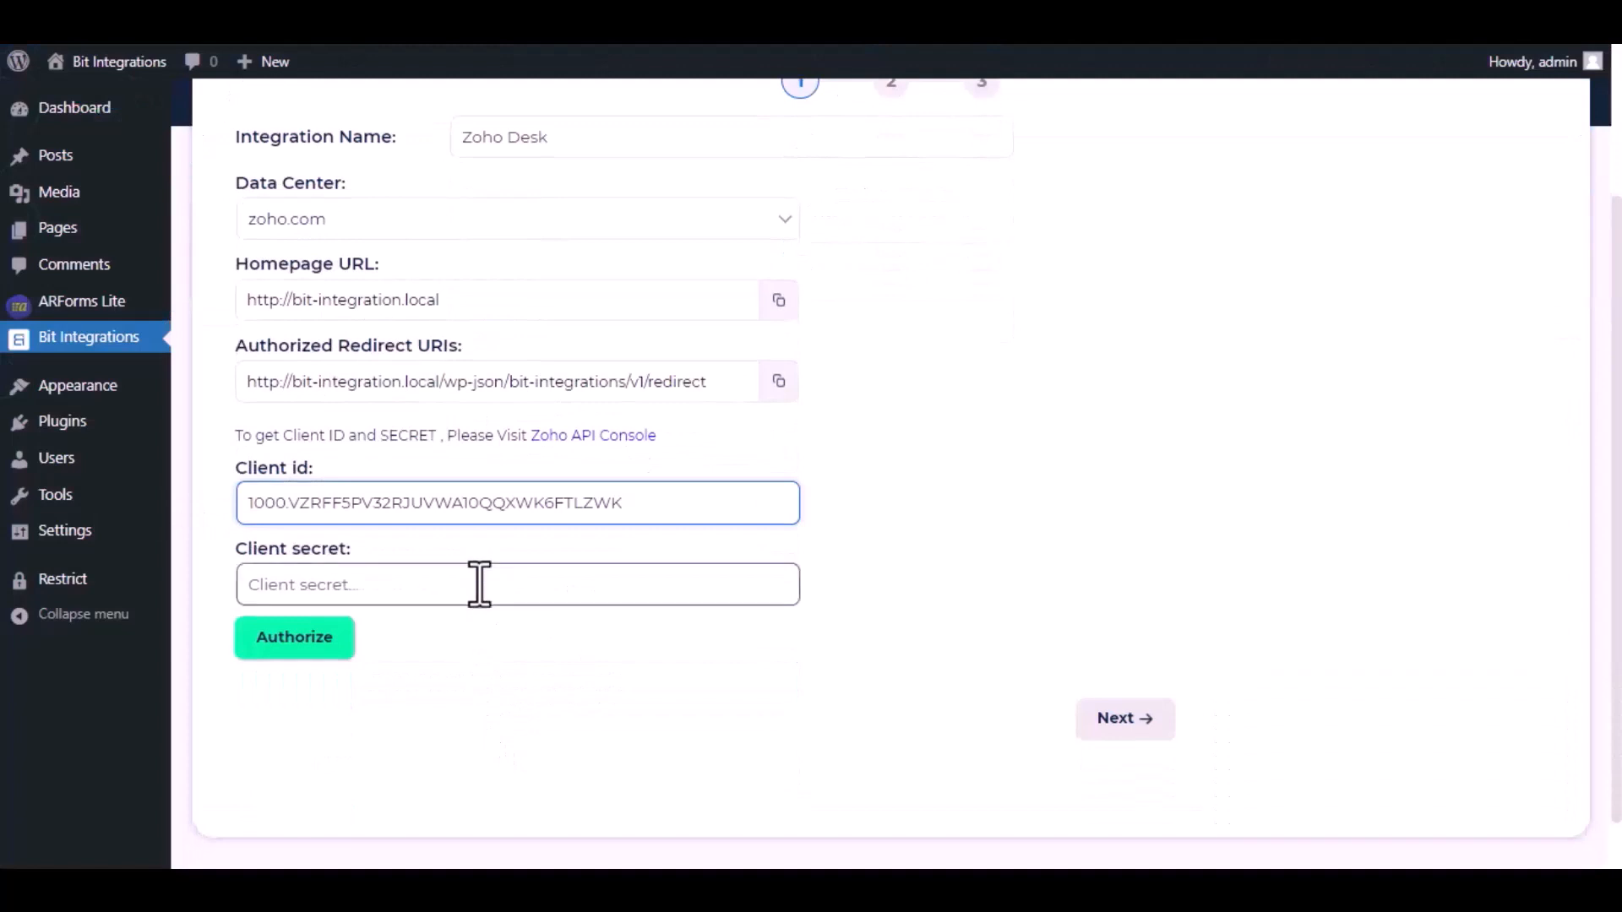
left_click(479, 584)
key("ctrl+v")
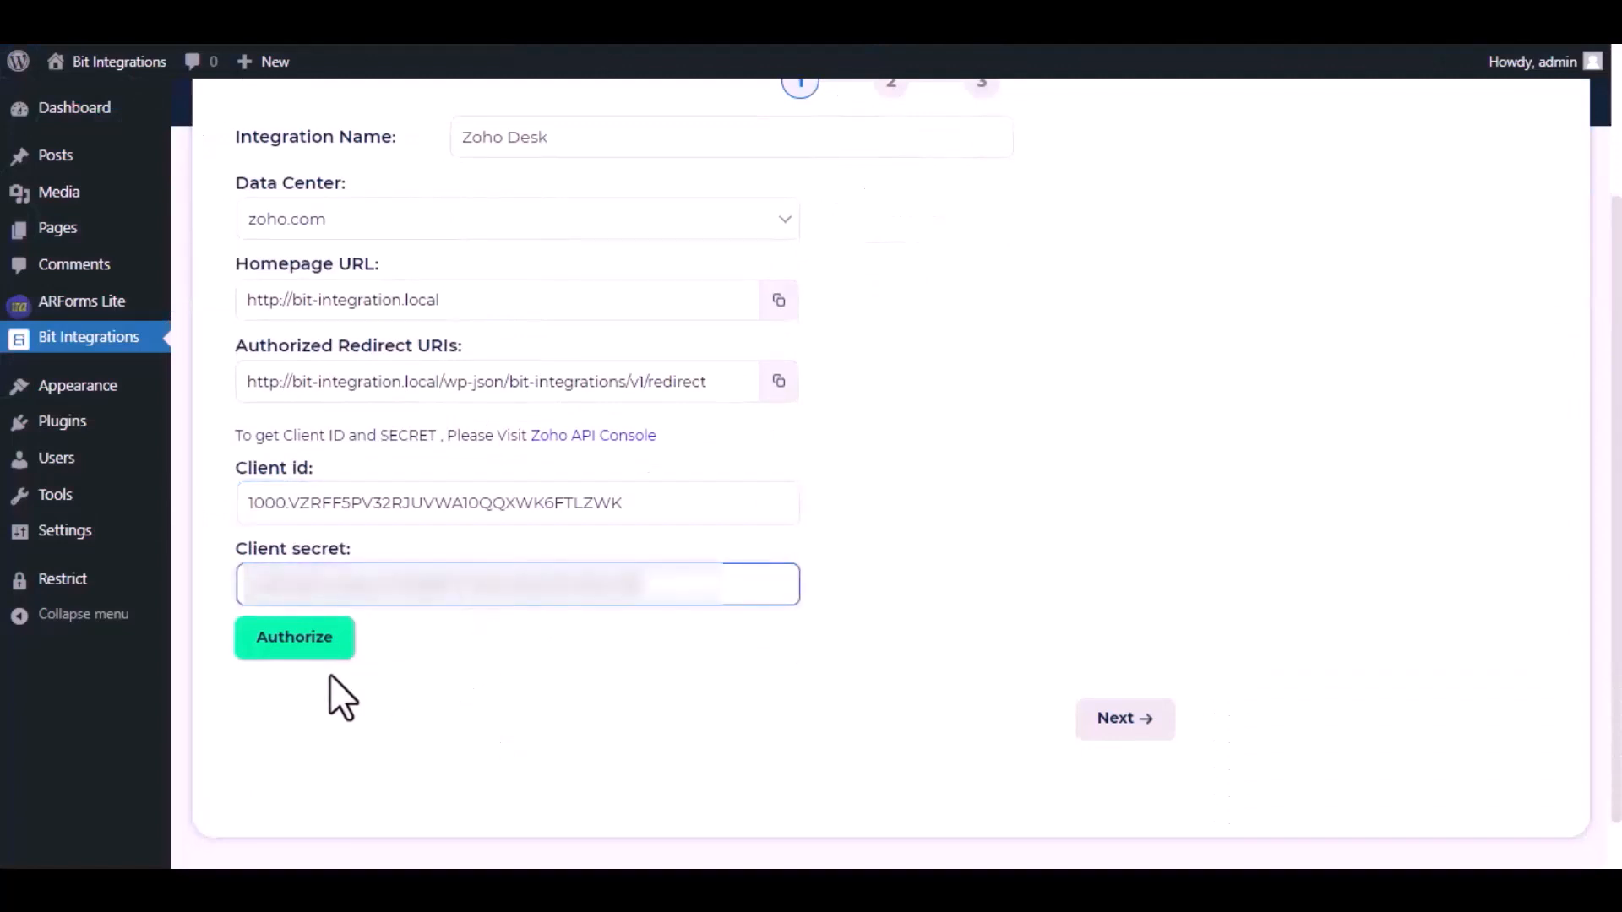
- Authorize the Zoho Desk connection, accept Bit Integrations' access to the Zoho account, and continue to the second settings stage
left_click(310, 646)
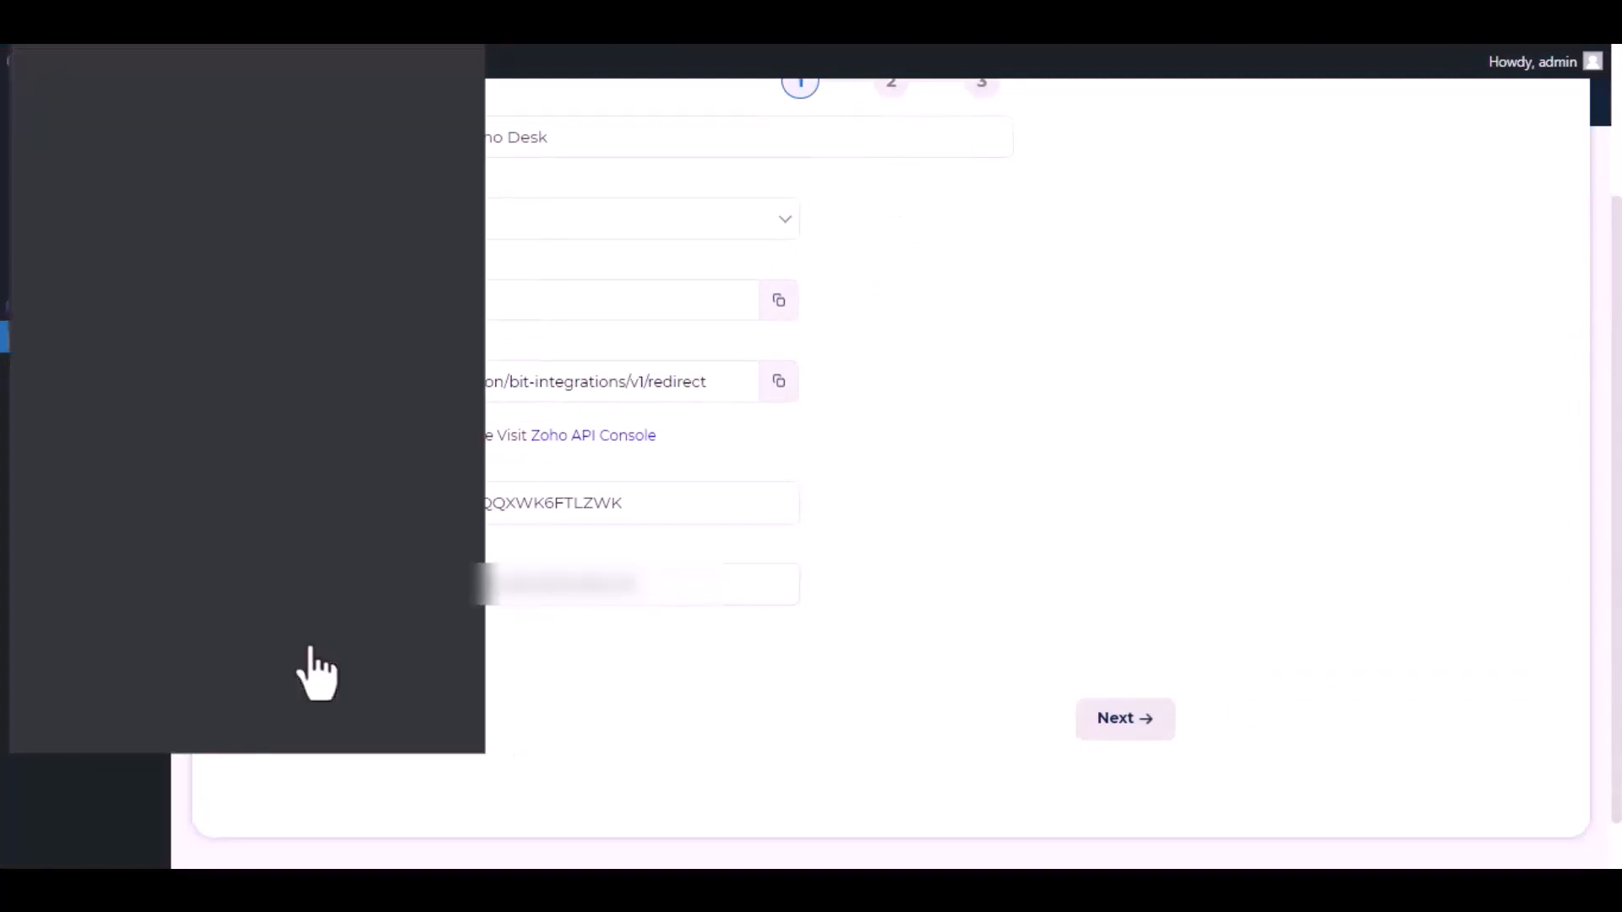
scroll(264, 439, "down", 5)
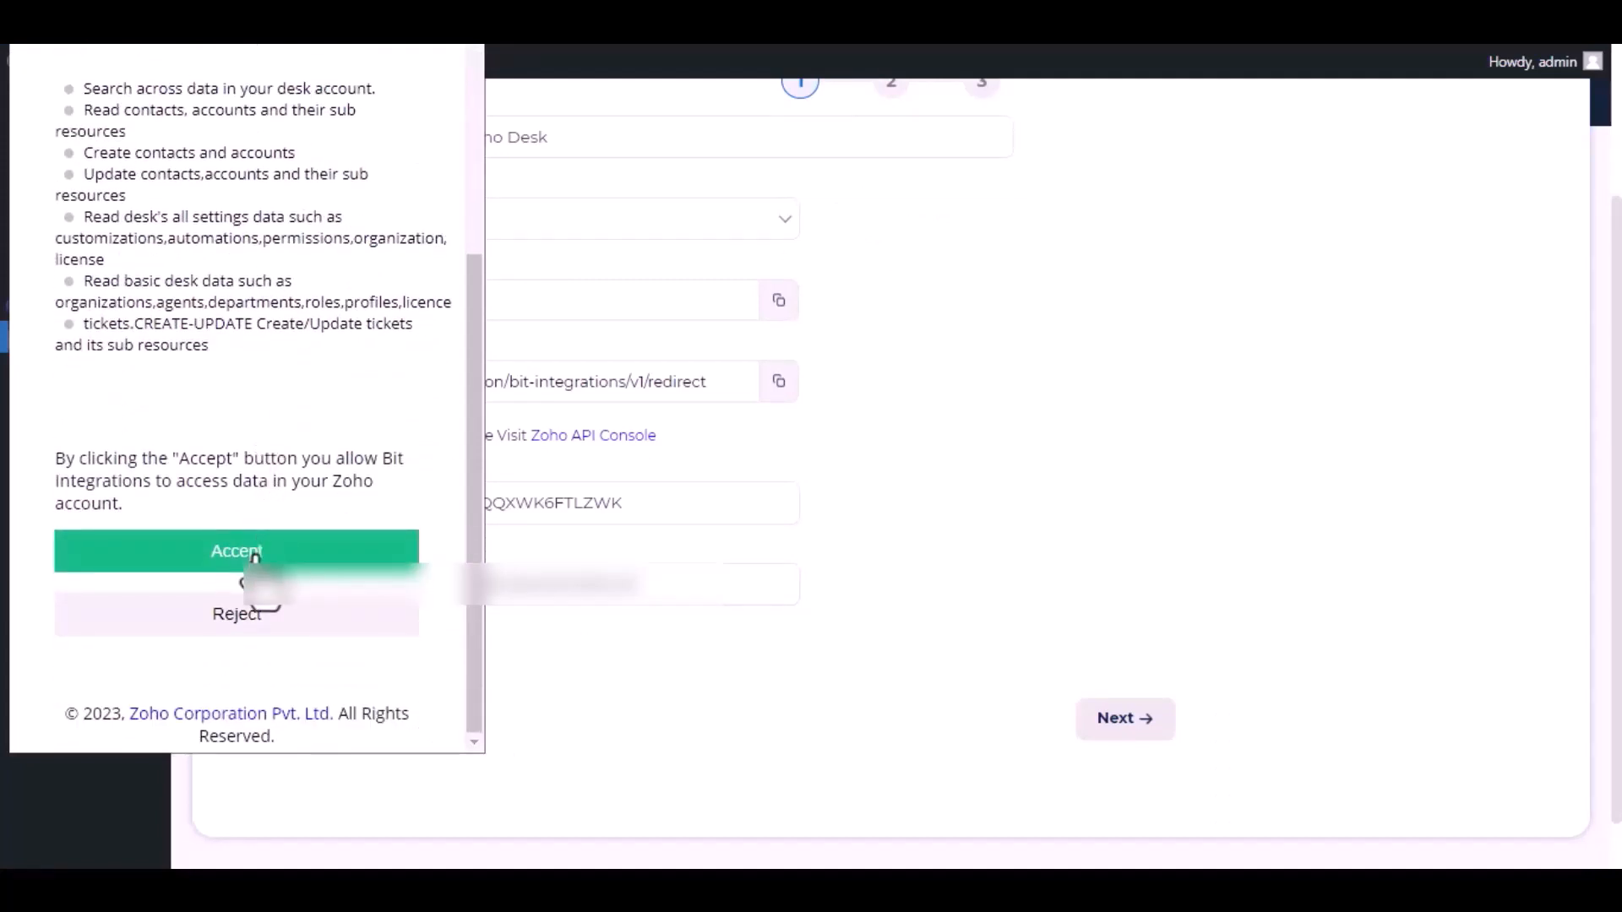
left_click(254, 554)
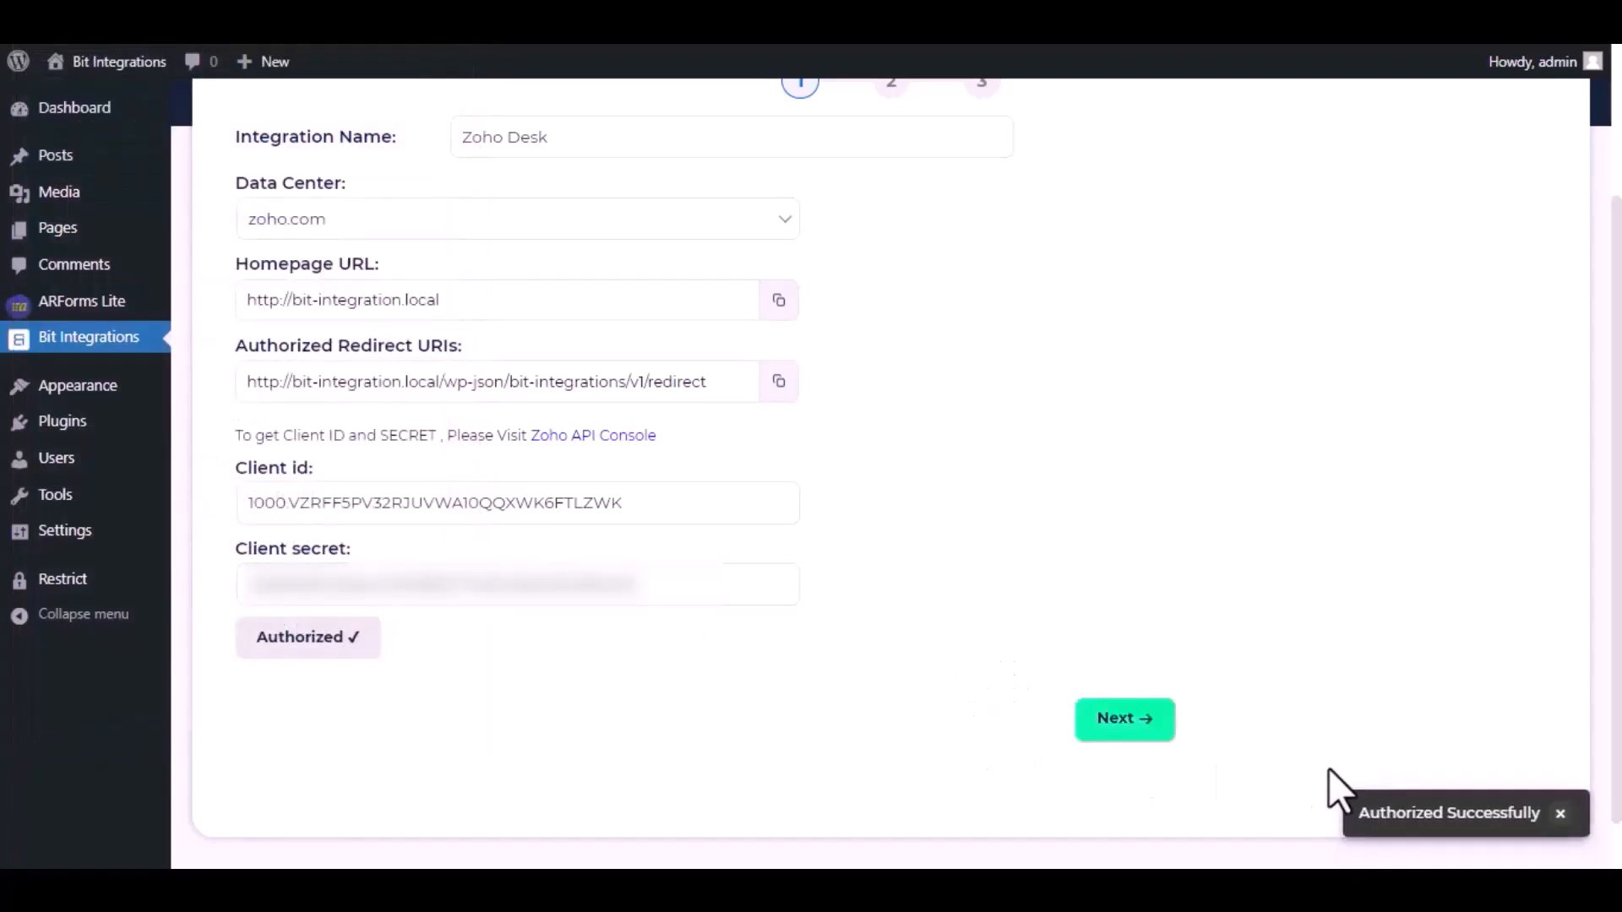
left_click(1122, 719)
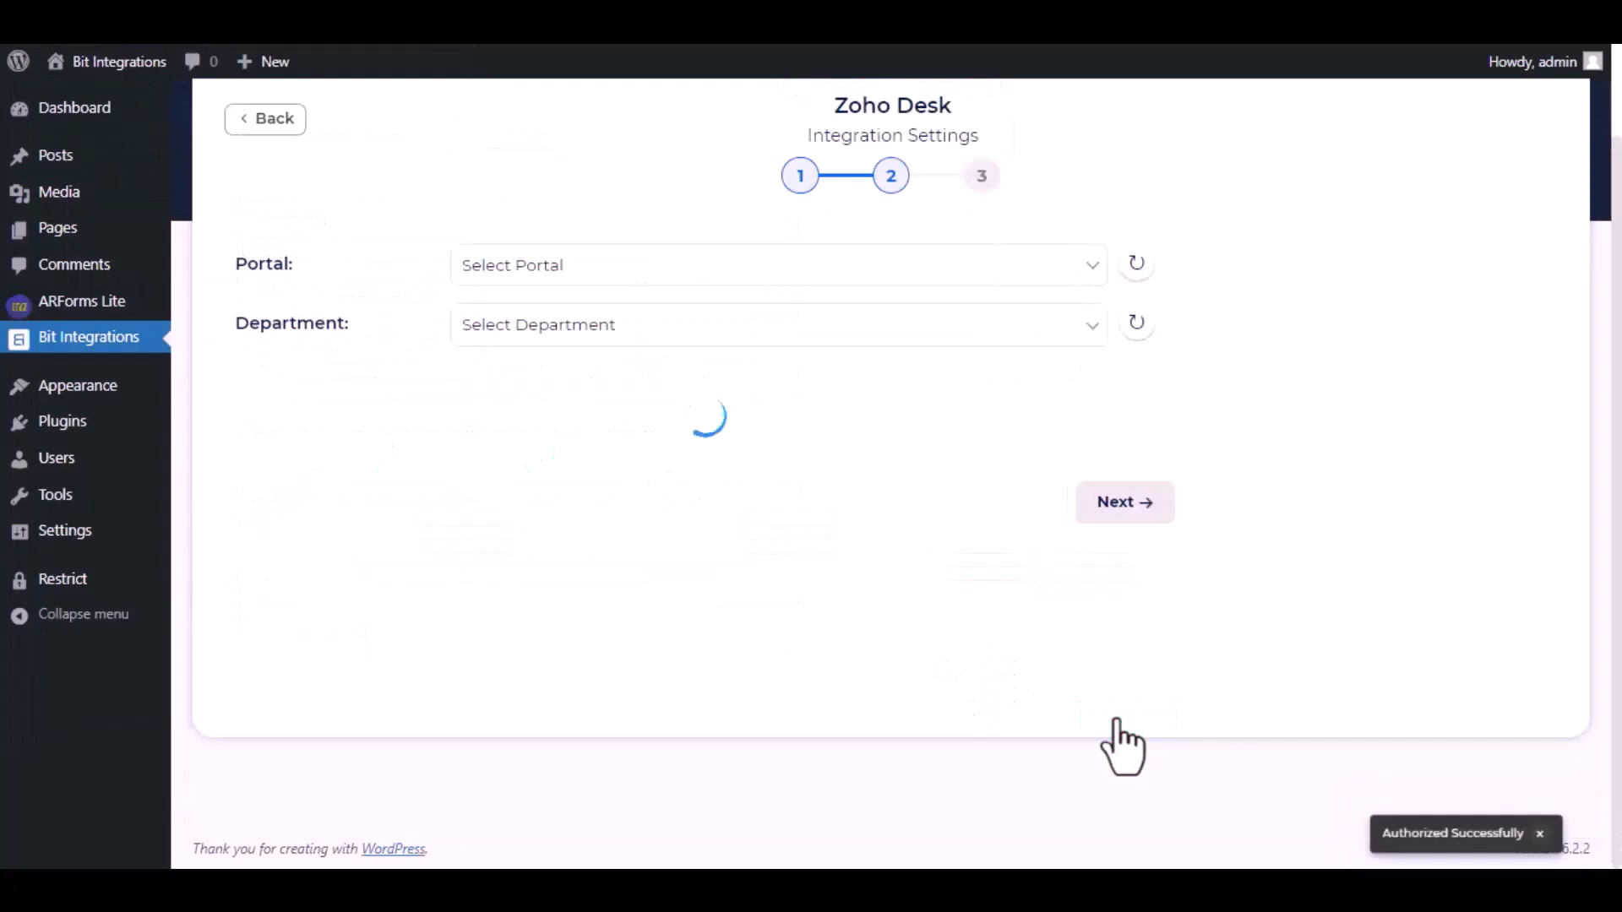
- Set both the portal and the department of the Zoho Desk integration to zohoforms
left_click(735, 285)
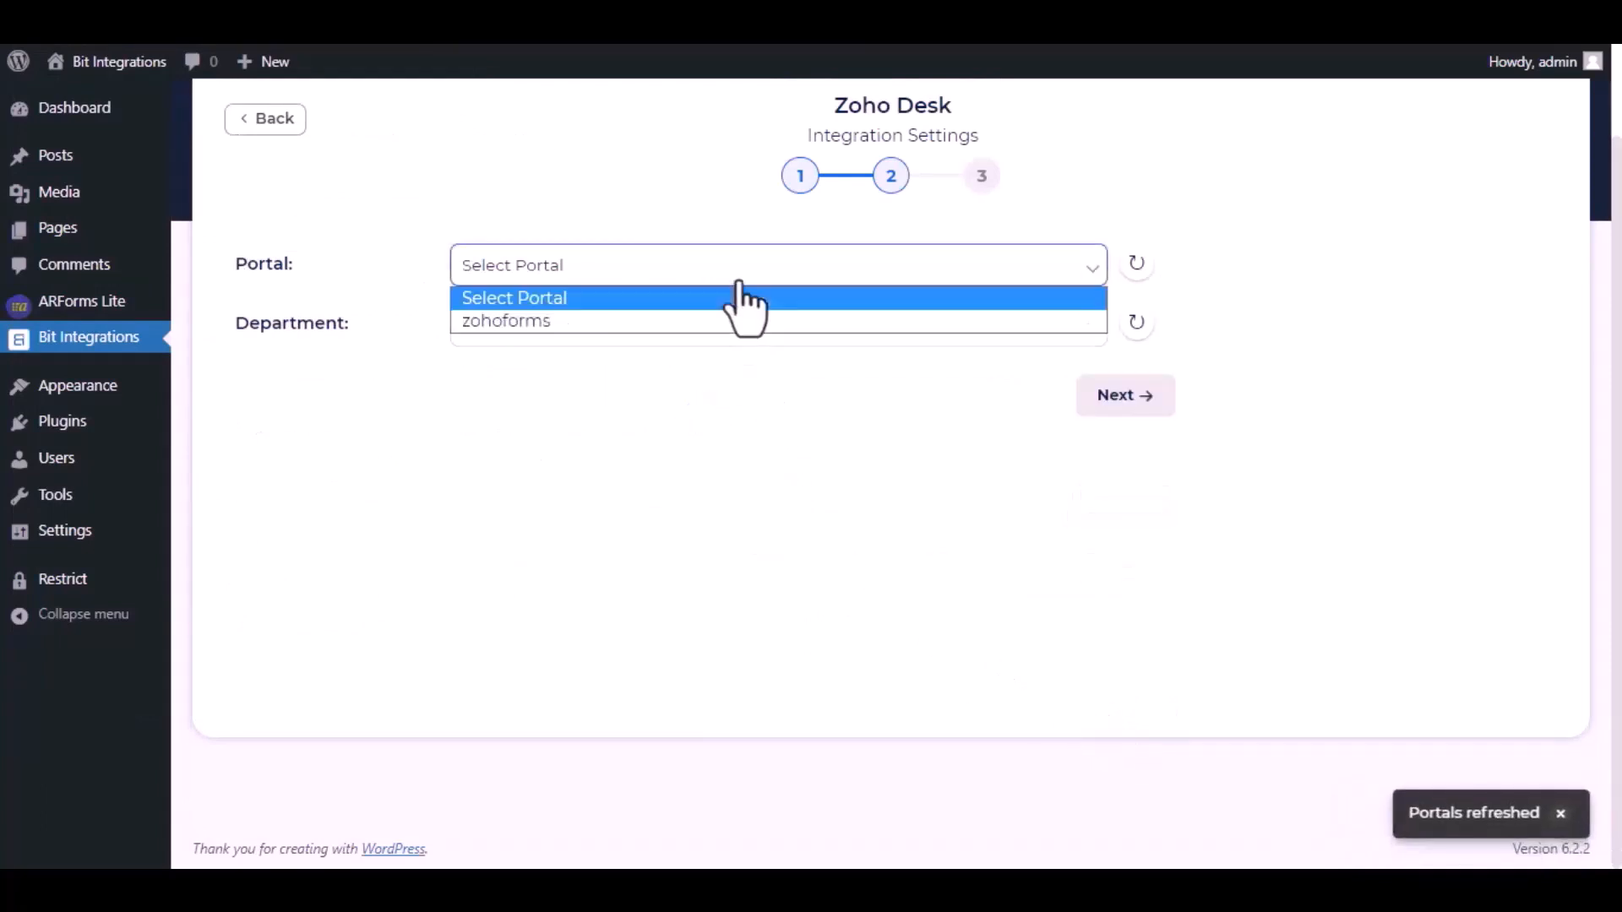
left_click(647, 319)
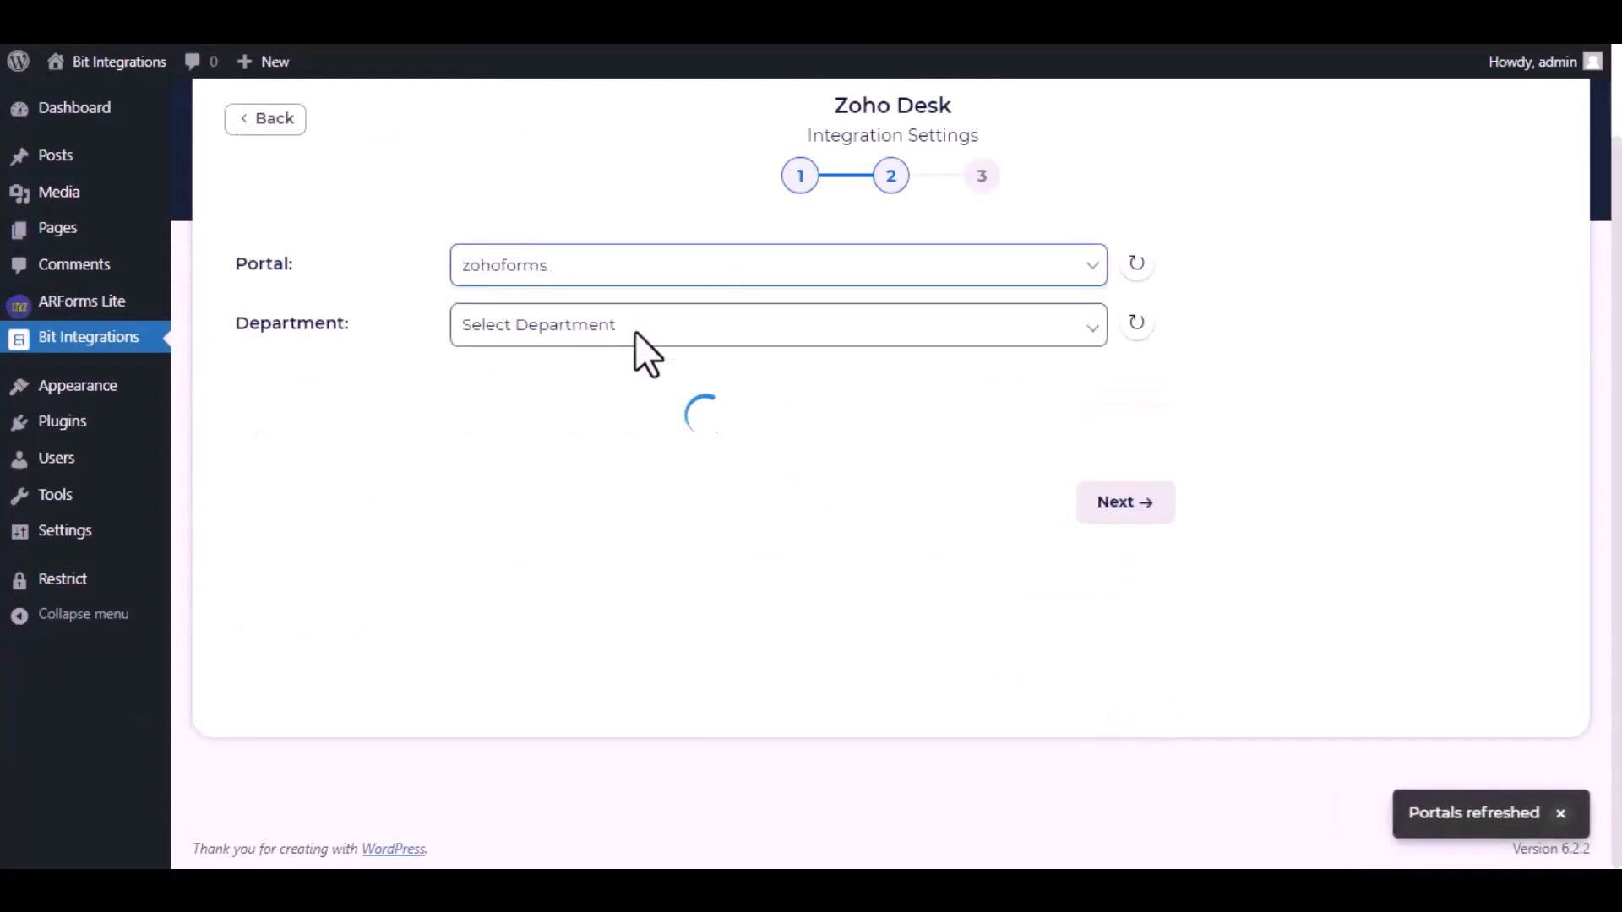
left_click(632, 331)
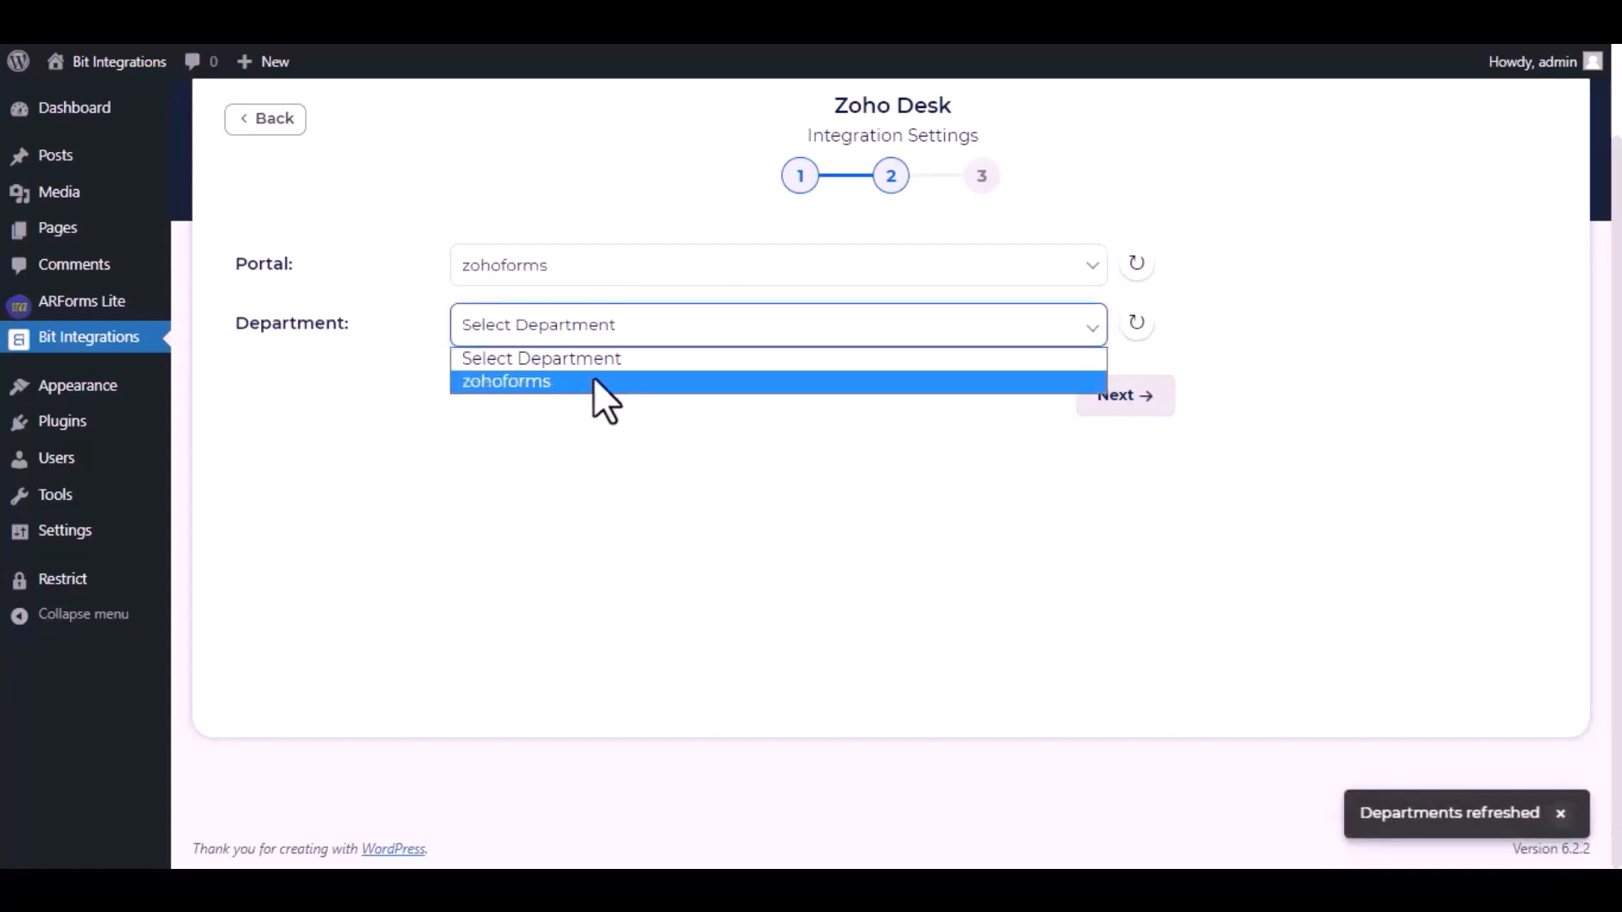
left_click(591, 378)
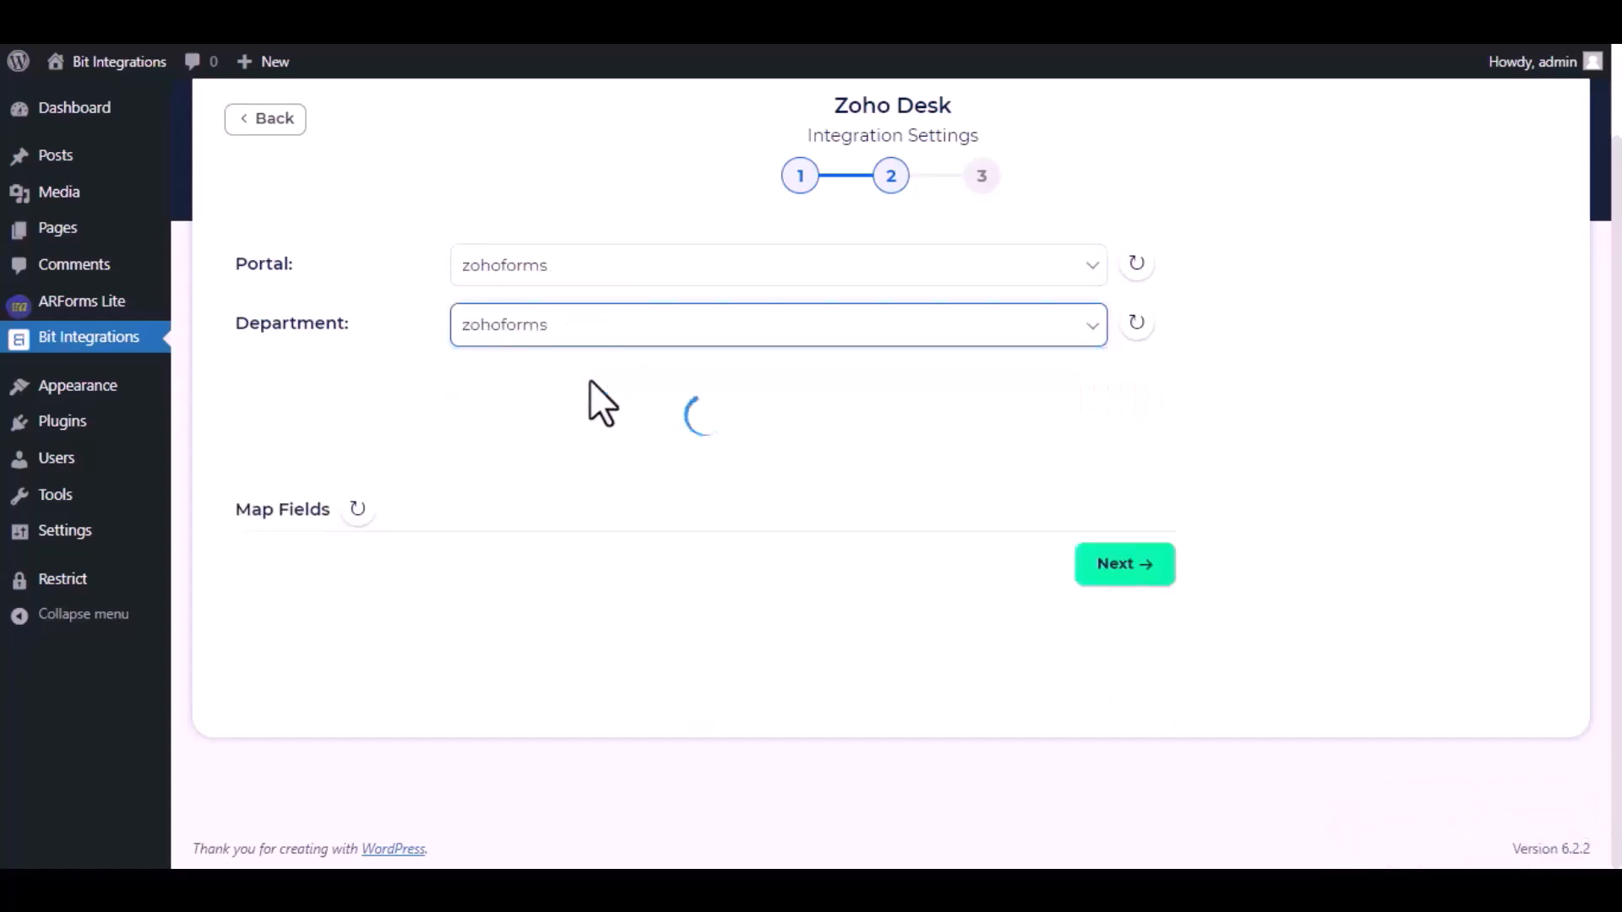
- Map the Name form field to Contact Name - Last Name and the custom value Open to Status
left_click(560, 491)
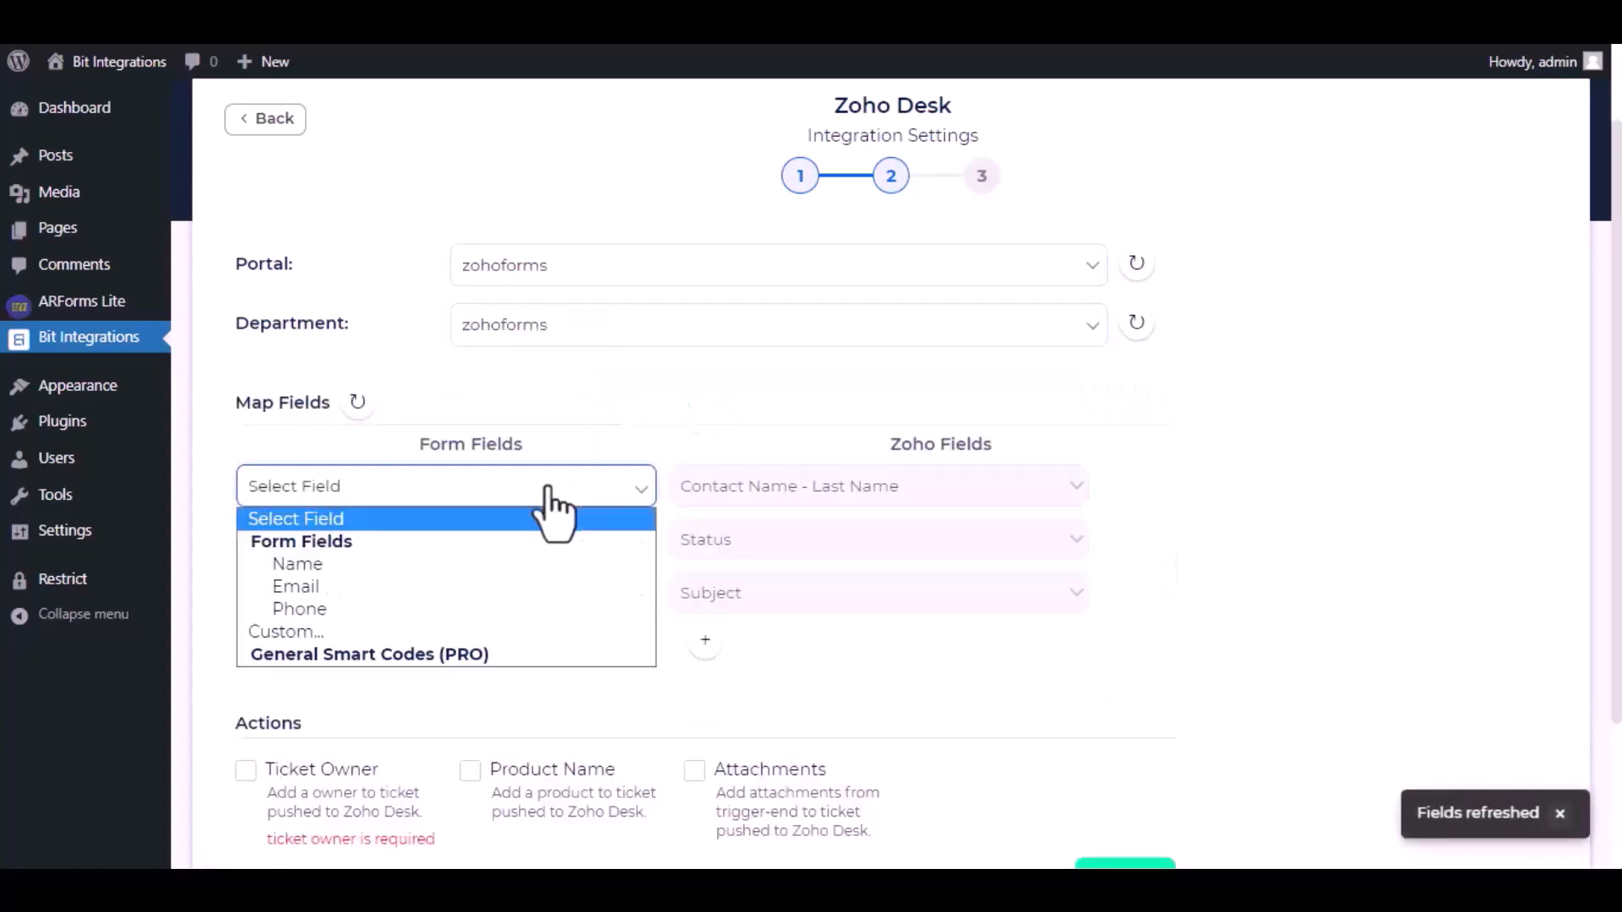
left_click(468, 567)
left_click(543, 545)
left_click(286, 685)
left_click(681, 540)
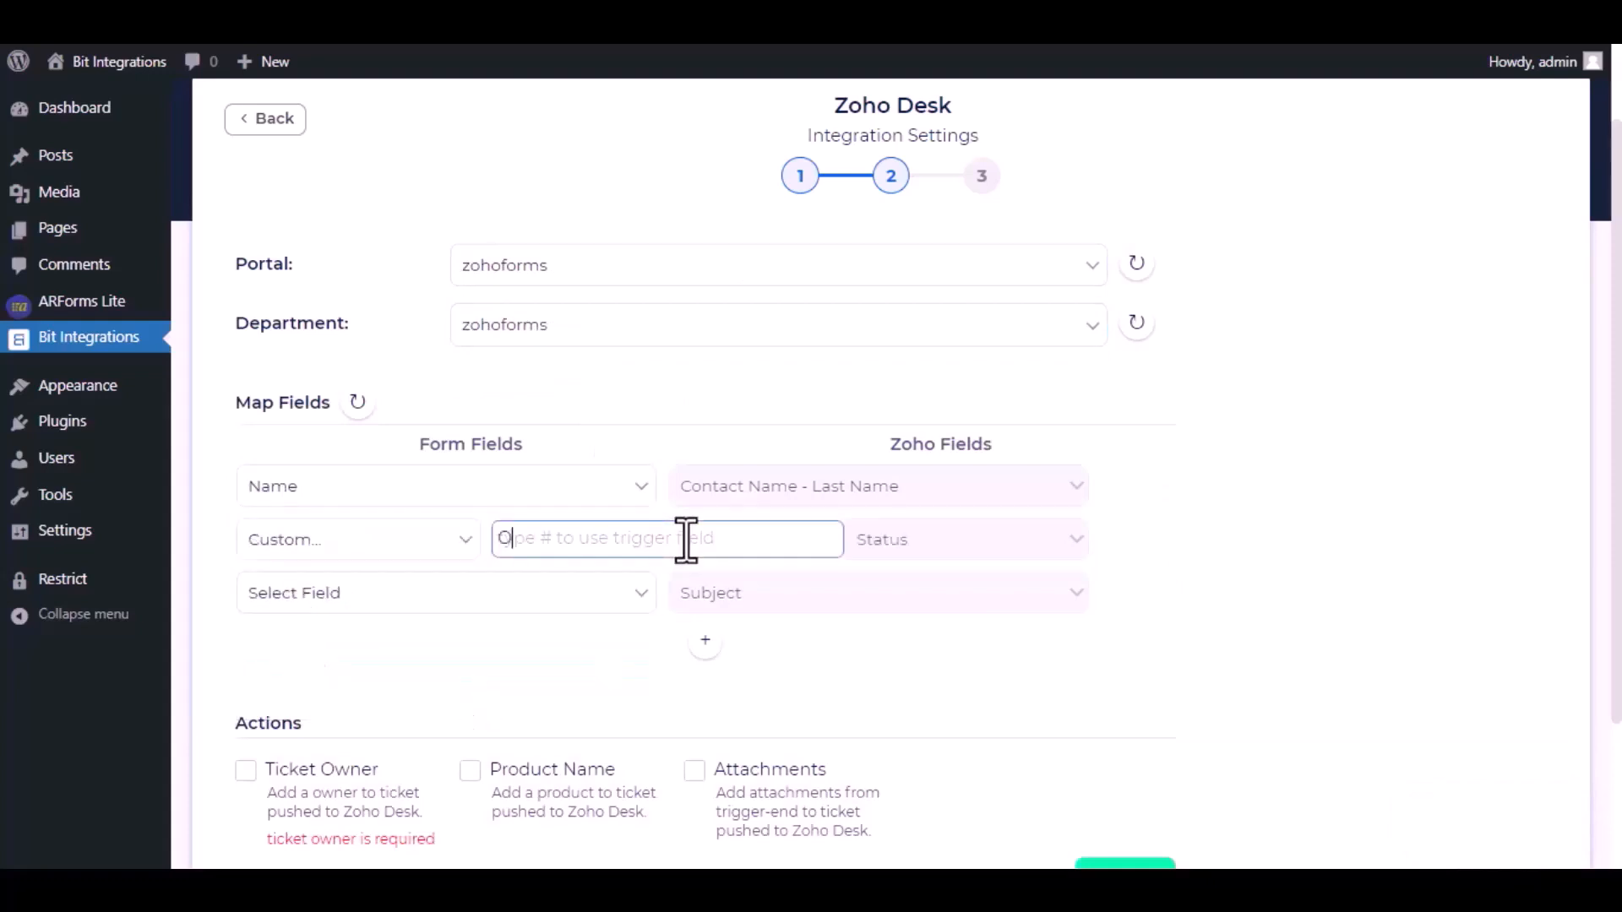
type("Open")
- Map the custom value Bit Integrations to the Zoho field Subject
left_click(614, 596)
left_click(507, 740)
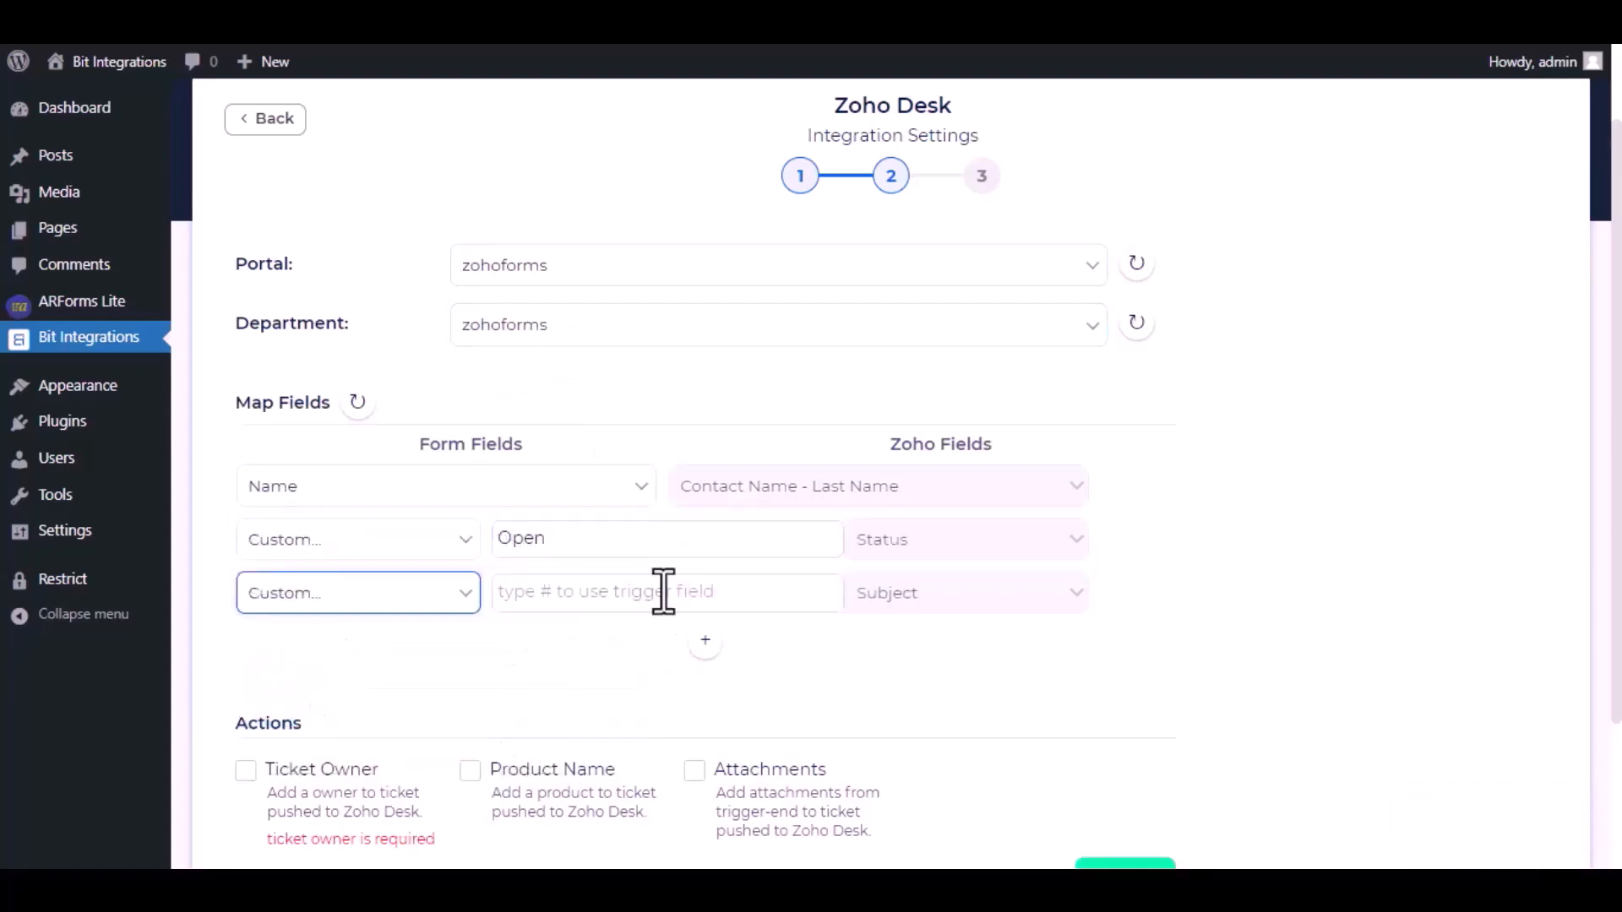
left_click(662, 591)
type("Bit Integ")
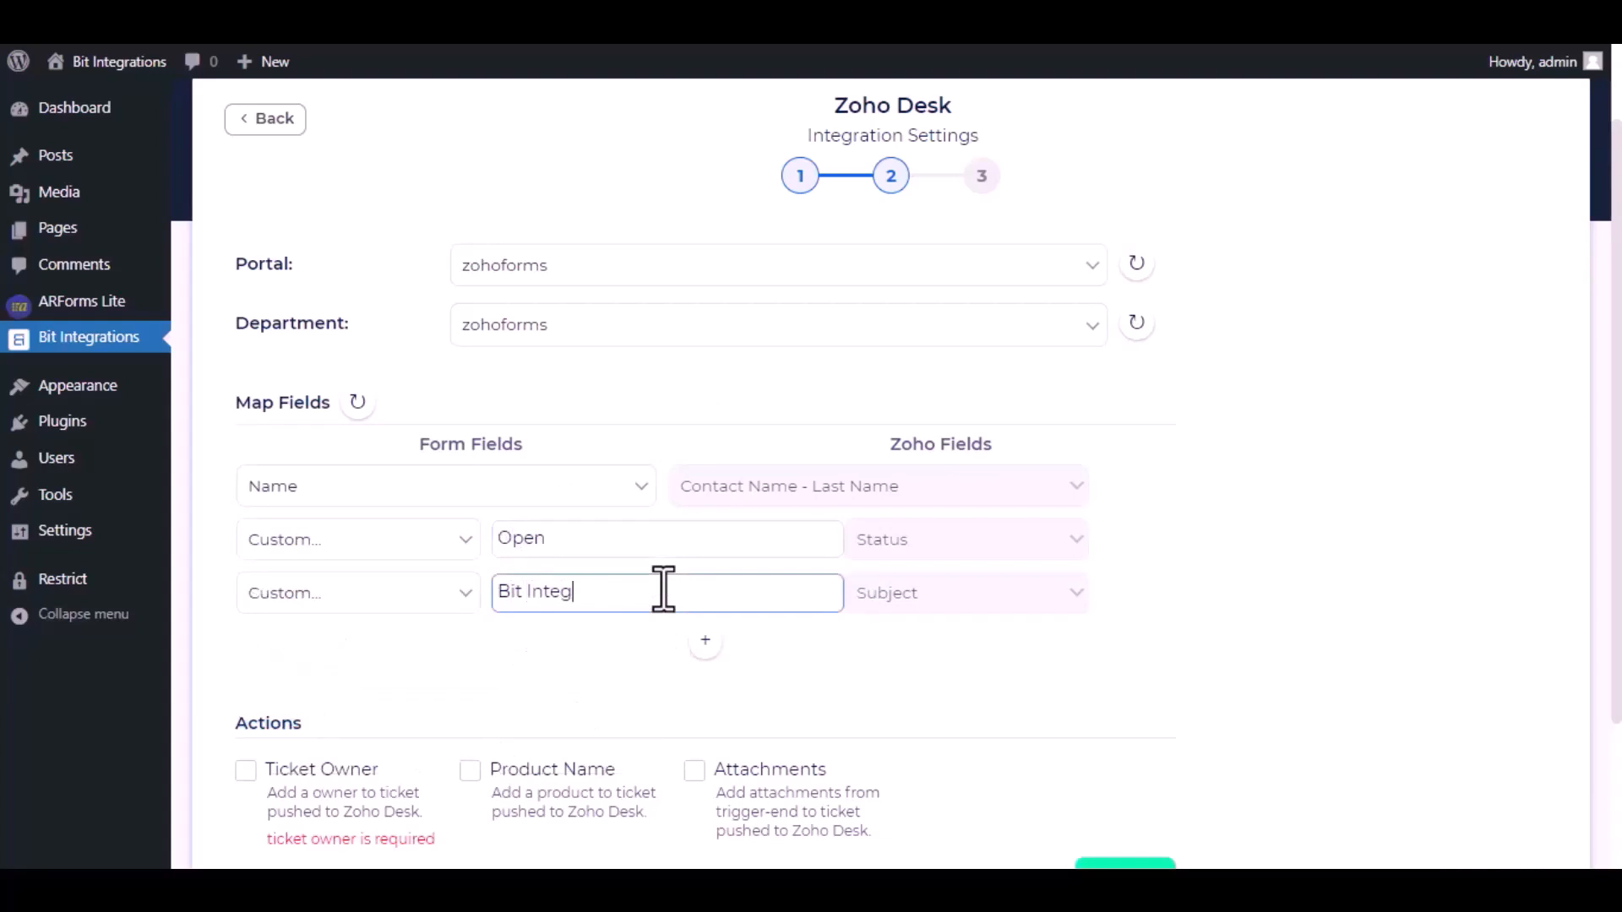
type("rations")
- Enable the required Ticket Owner action with the available account user as owner, and finish and save the integration
scroll(617, 629, "down", 3)
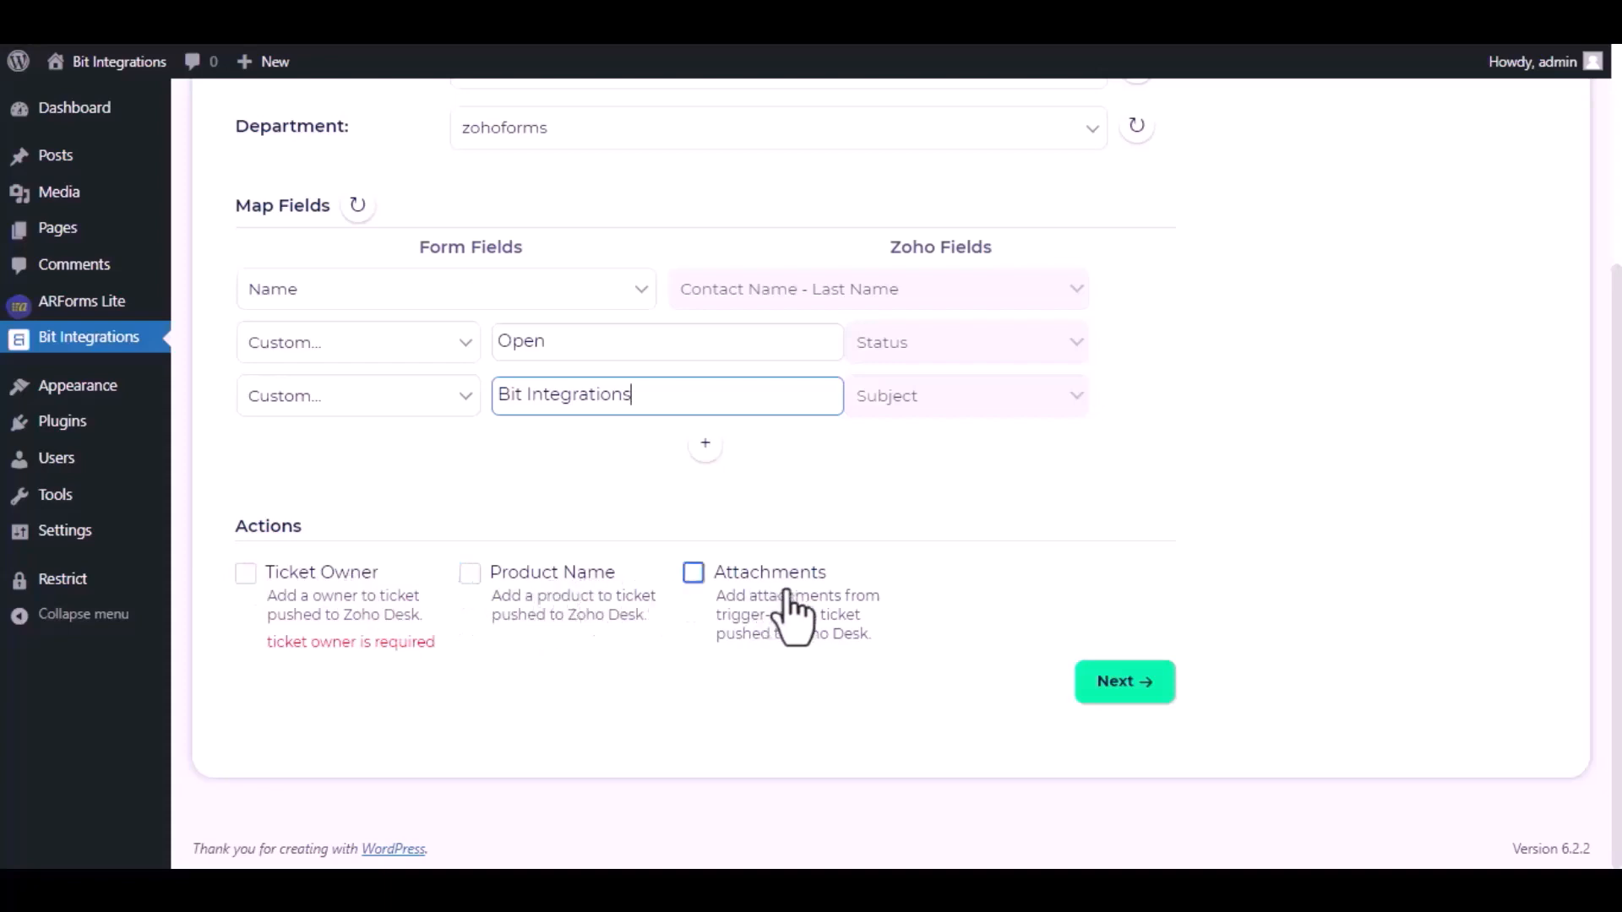
left_click_drag(271, 644, 438, 649)
left_click(246, 574)
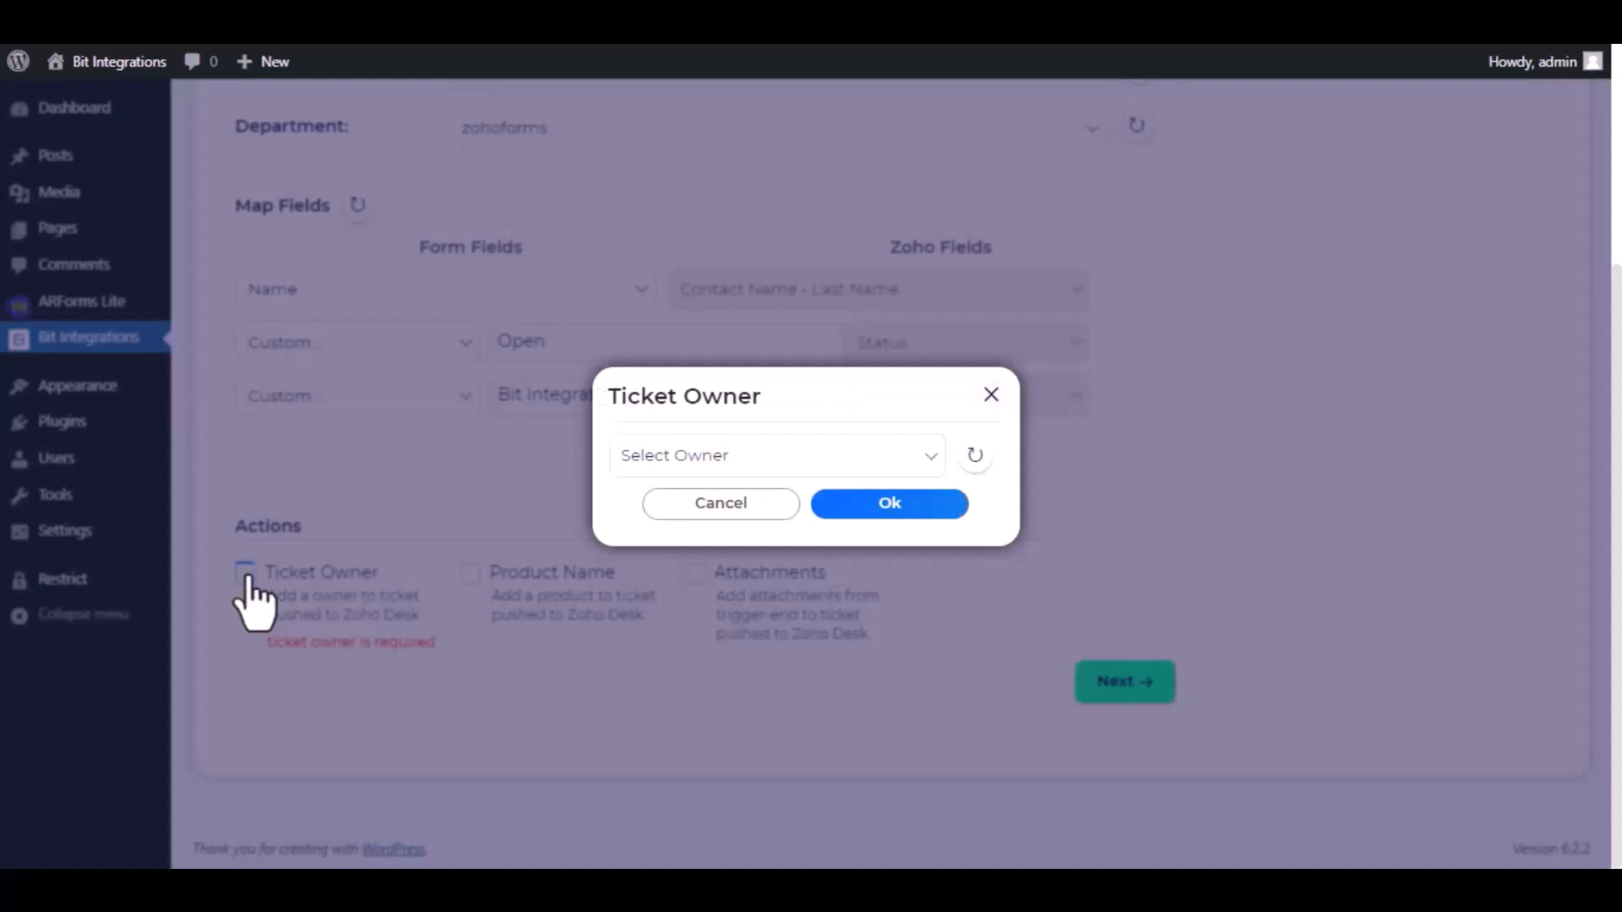
left_click(774, 456)
left_click(722, 513)
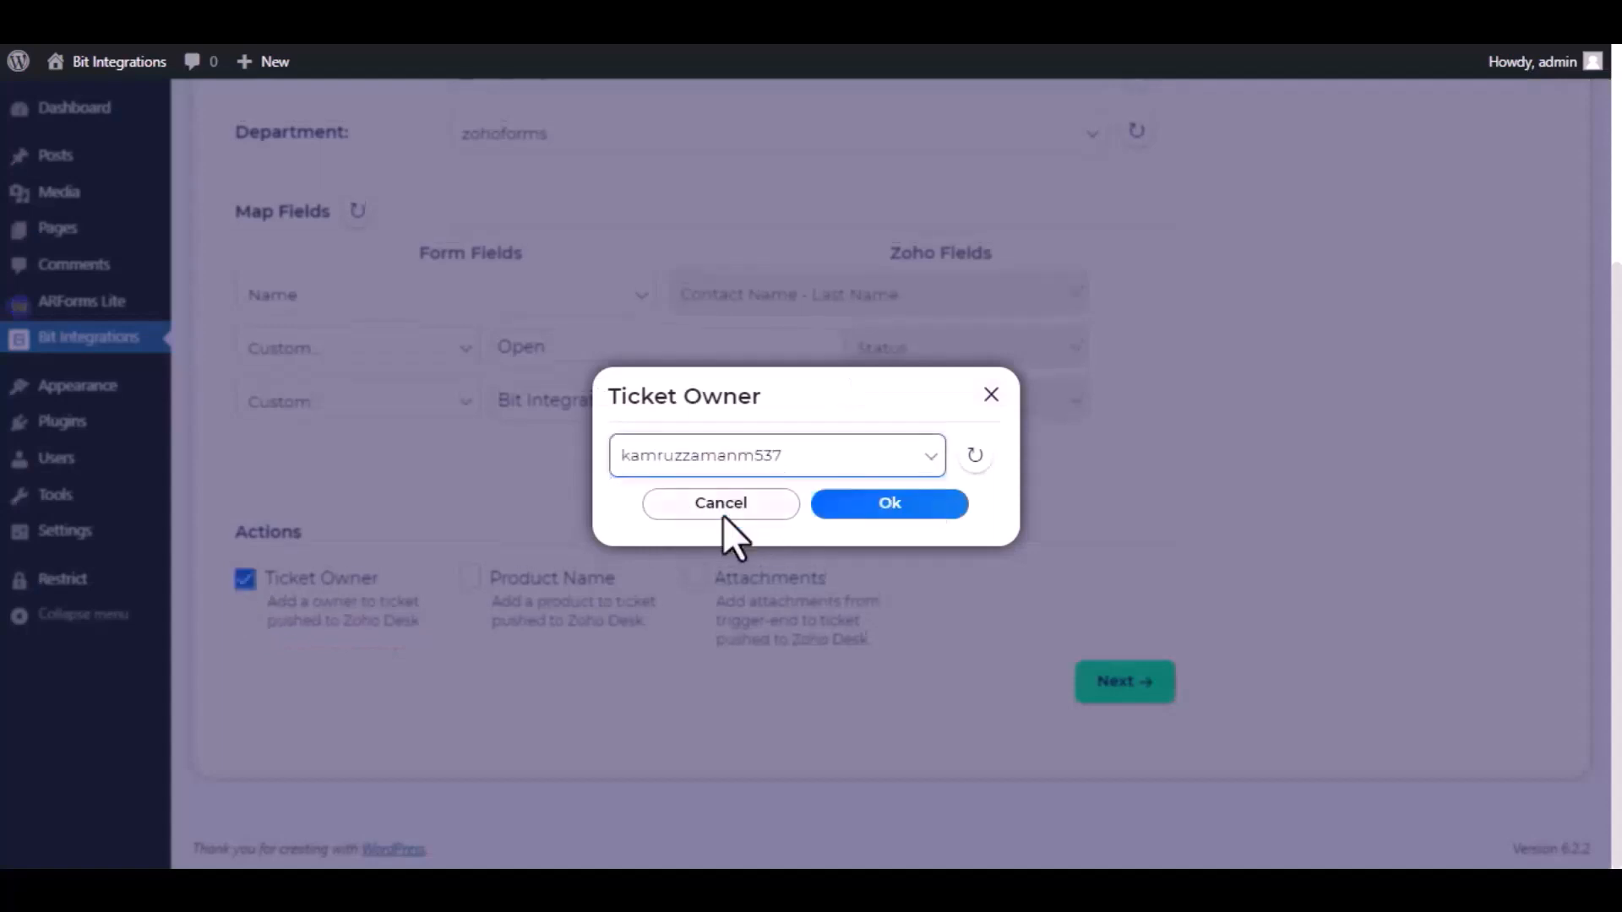
left_click(896, 507)
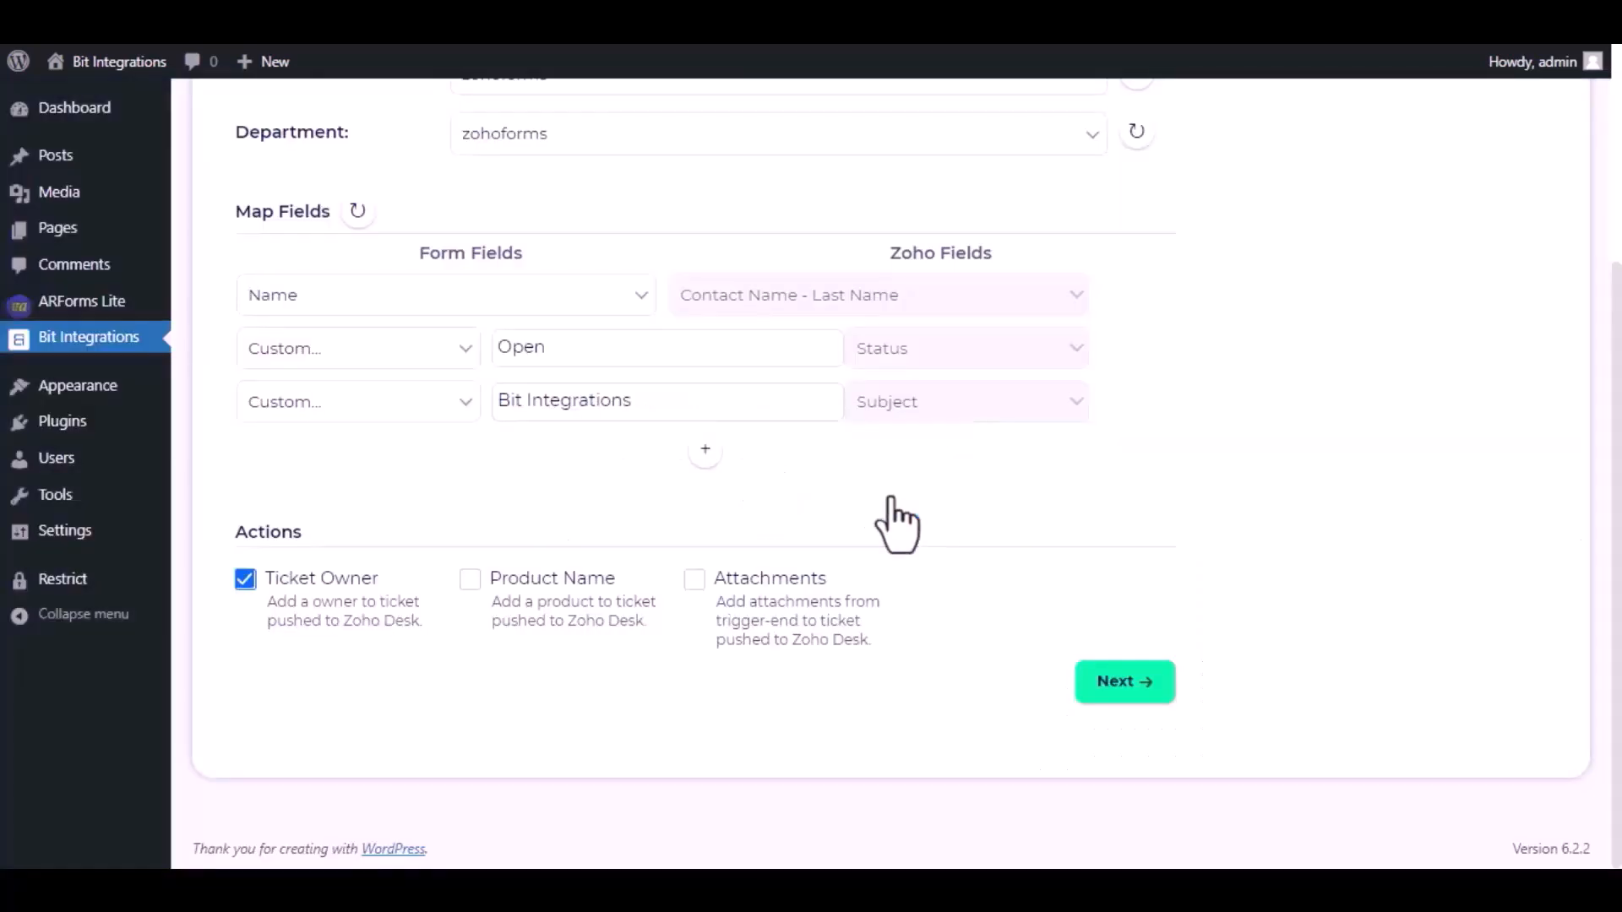
left_click(1120, 683)
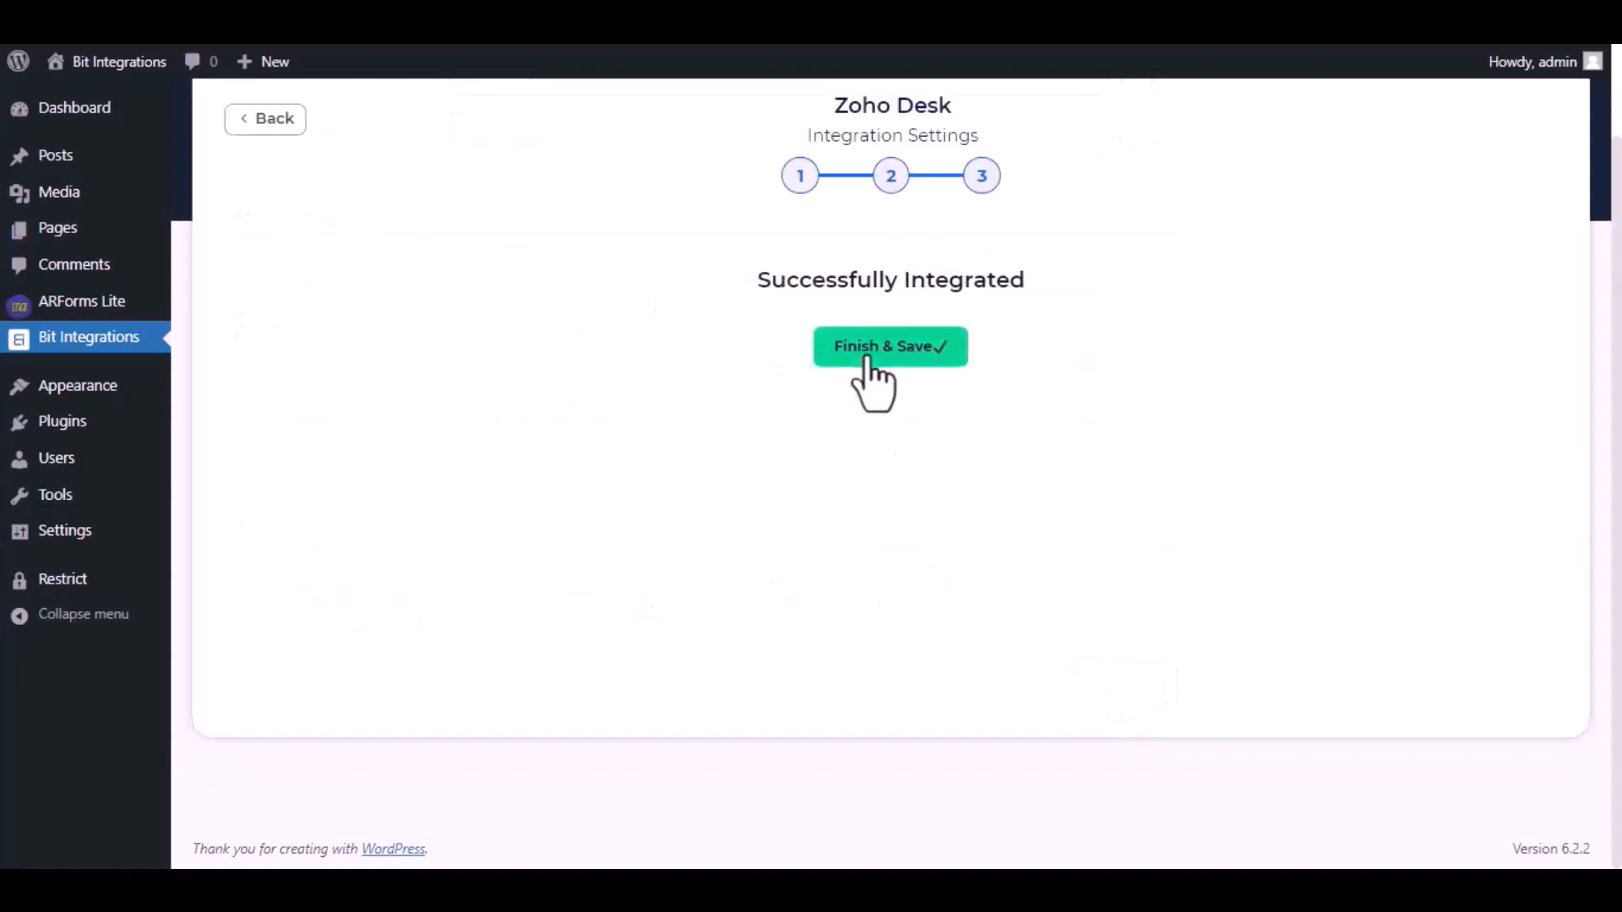
left_click(870, 363)
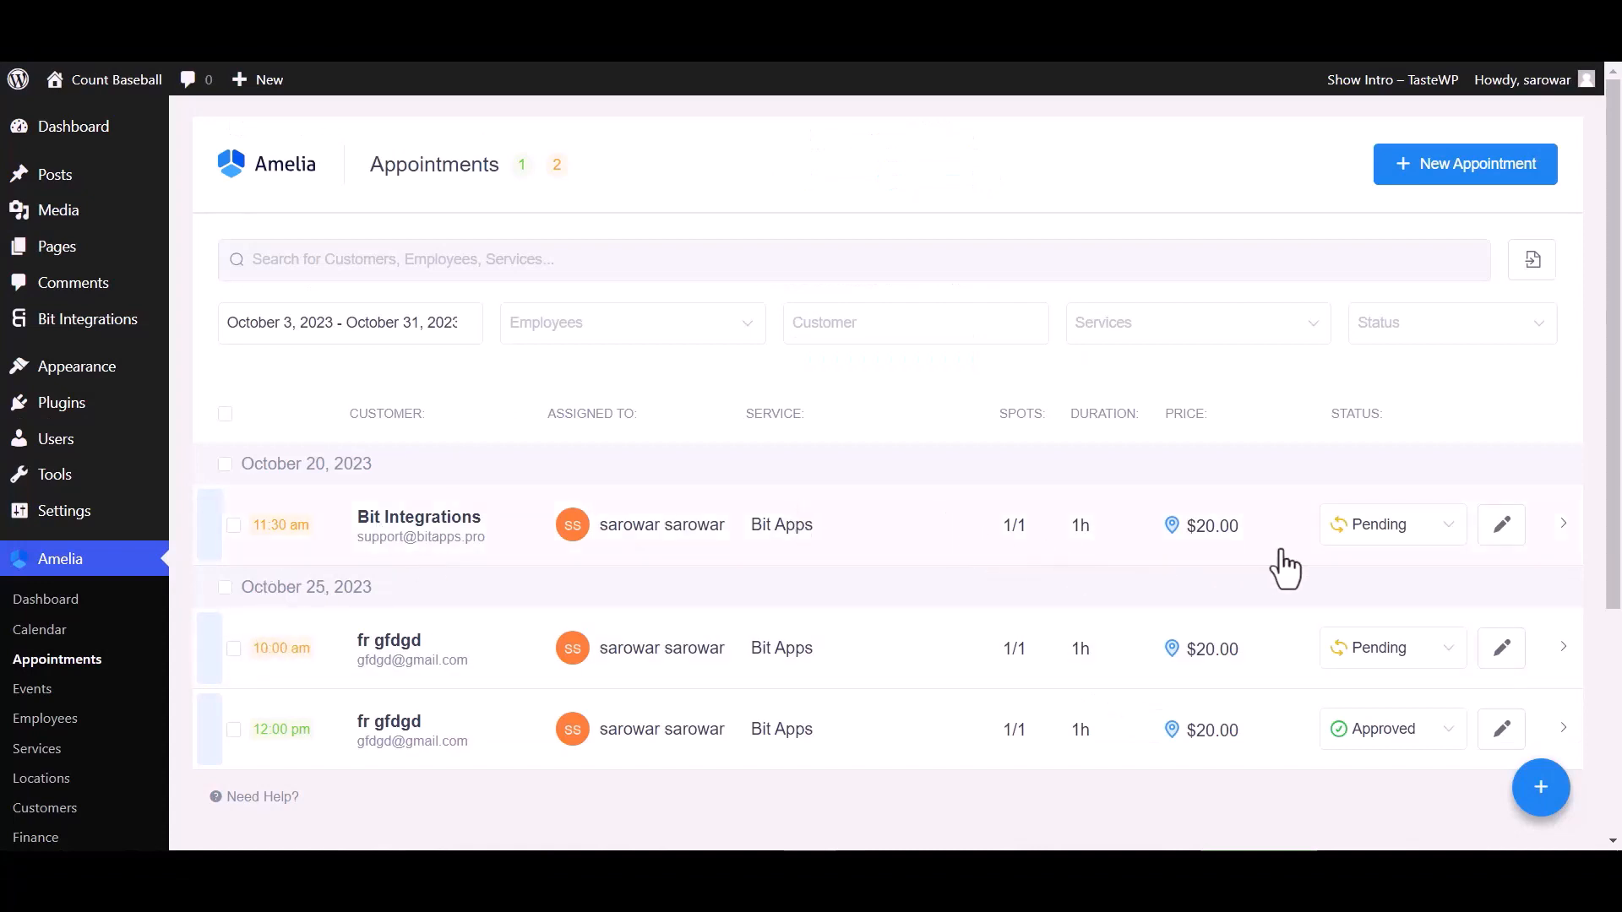
- In Amelia's appointments, set the status of the October 20, 11:30 am appointment to Approved
left_click(1360, 526)
left_click(1370, 575)
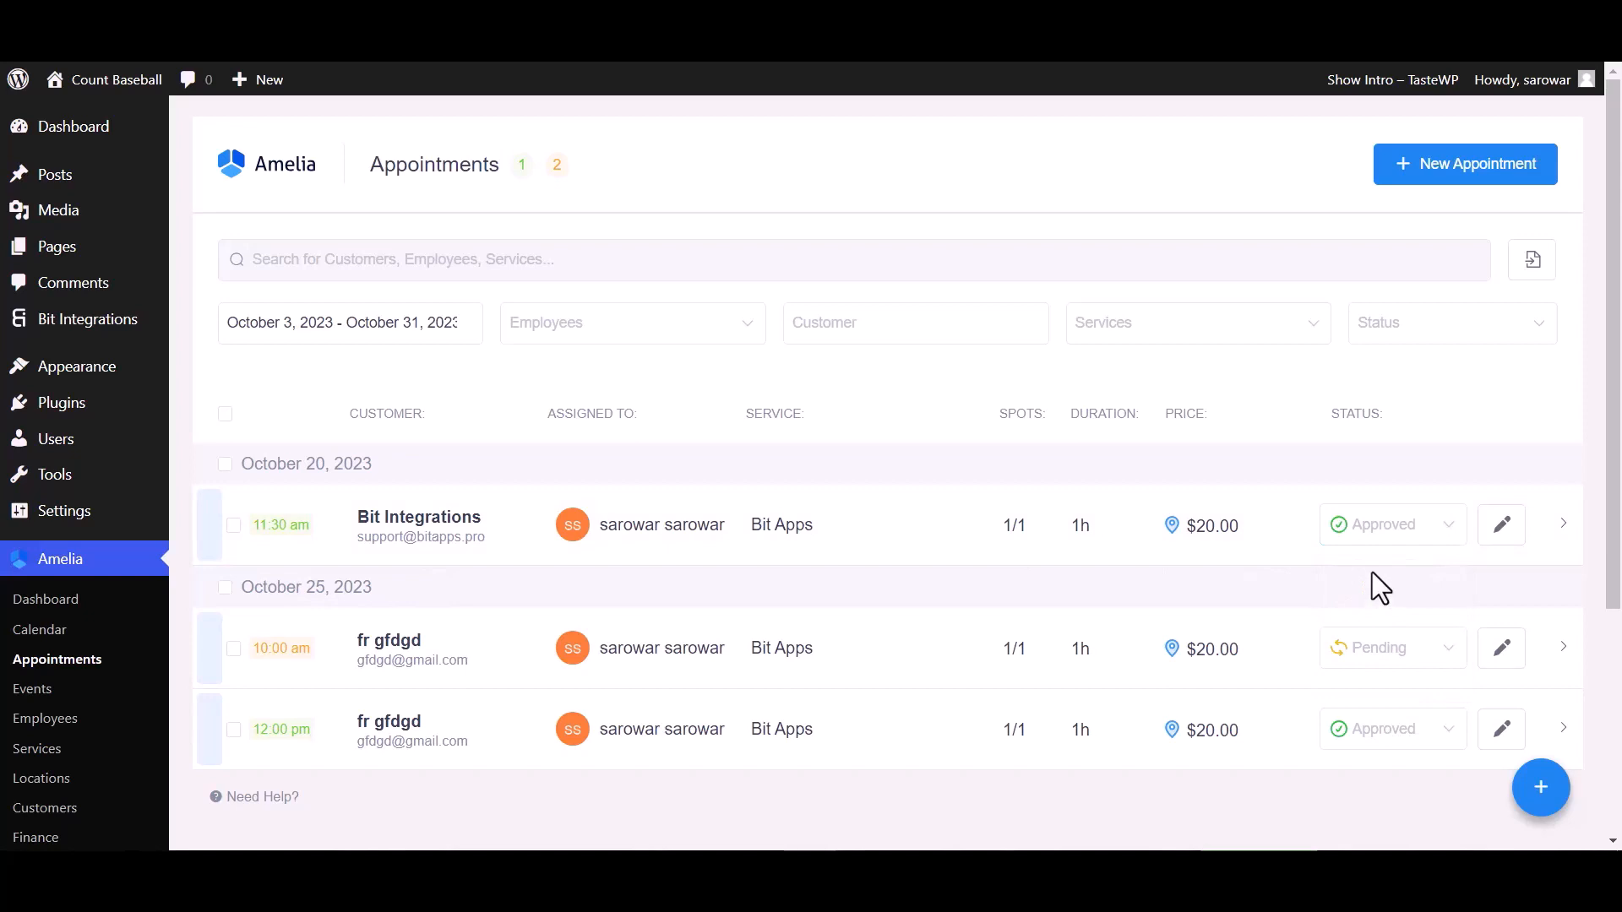